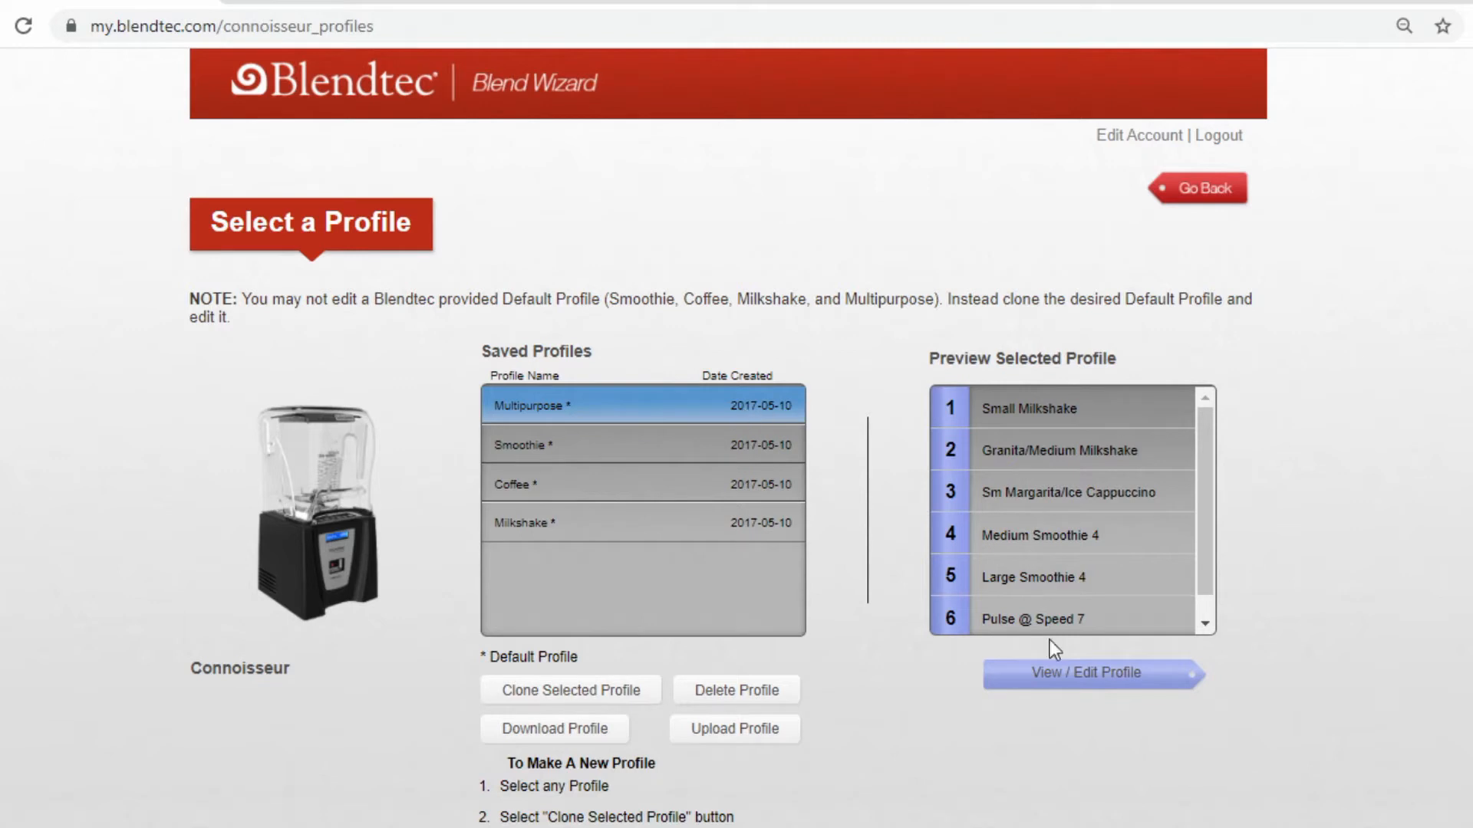
Clone the Multipurpose profile under the name DEMO and open the new profile for editing
click(571, 696)
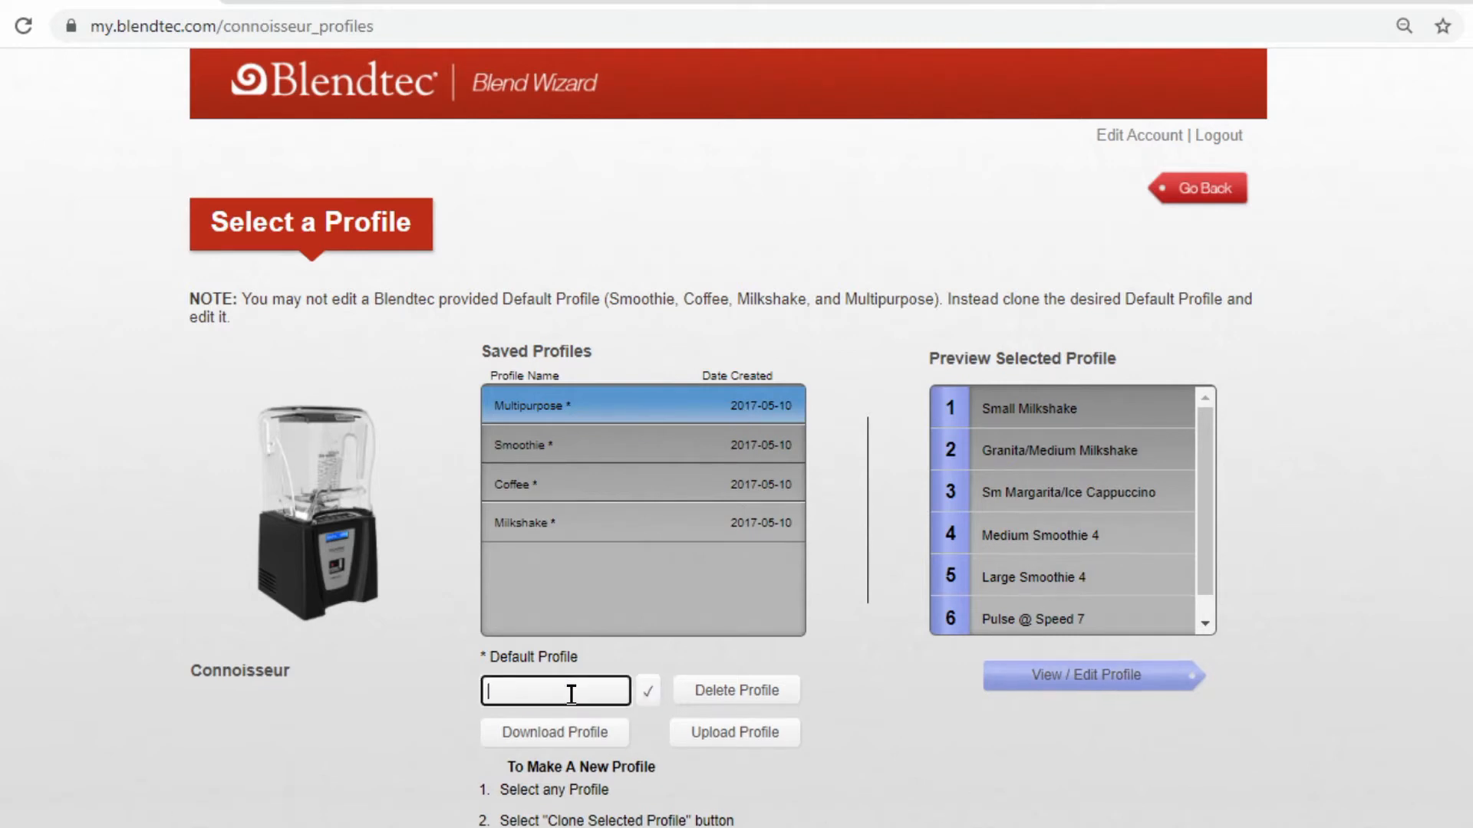
text(DEMO)
click(648, 691)
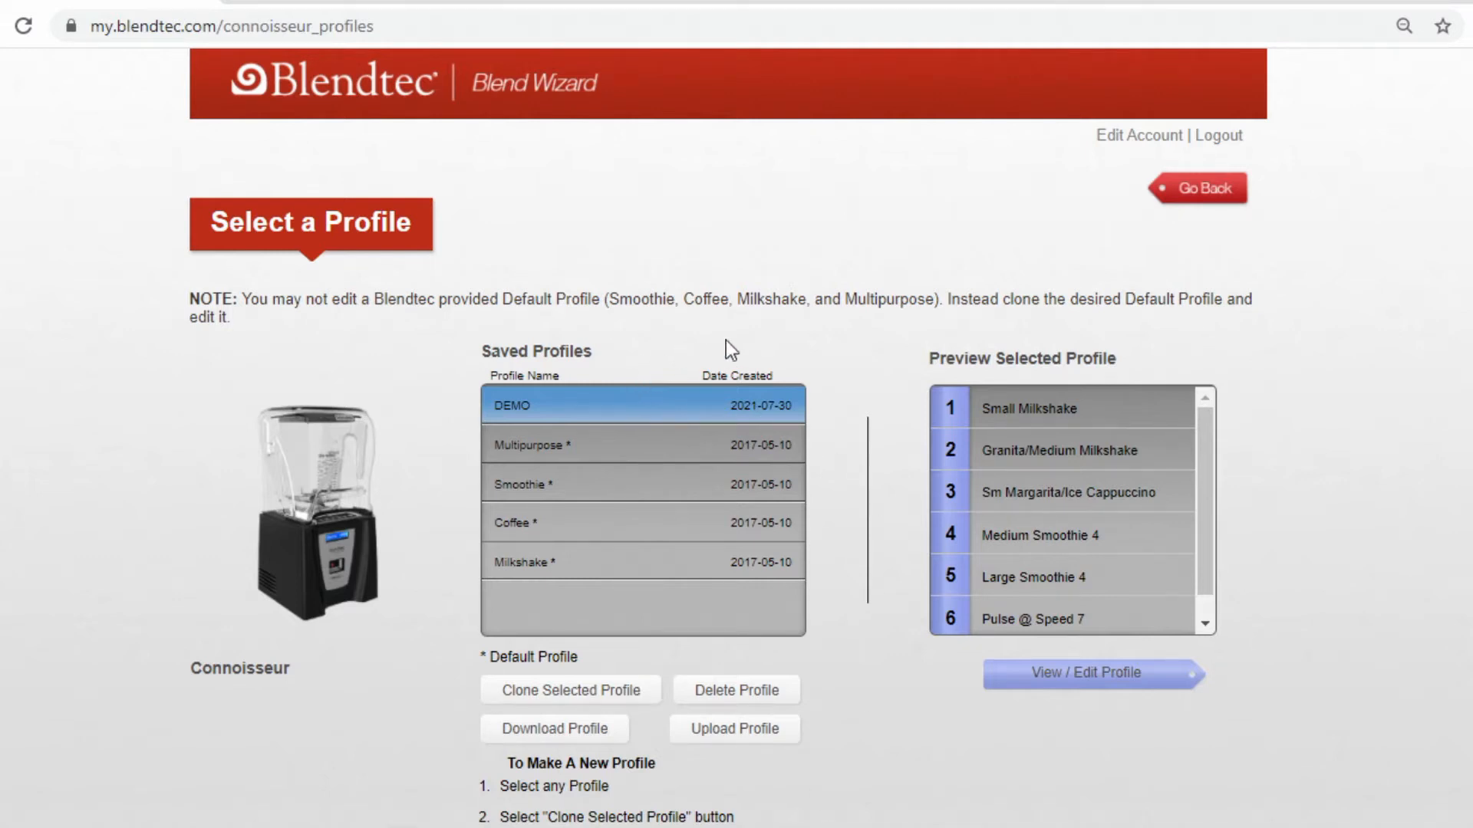
click(1024, 682)
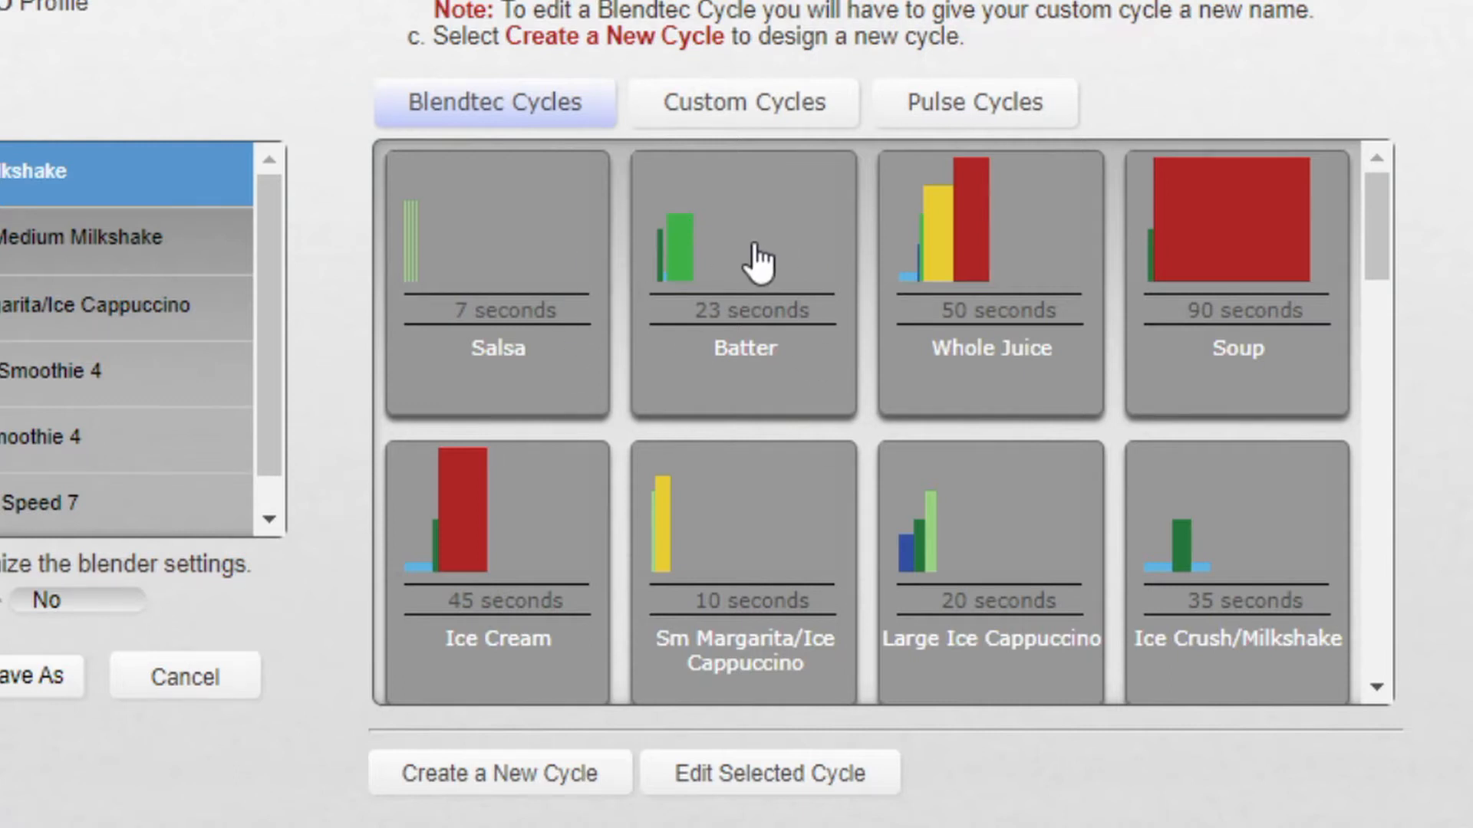
Examine the available Blendtec, custom and pulse cycles that can replace a cycle in the DEMO profile
scroll(806, 312, down, 10)
scroll(844, 368, down, 3)
scroll(859, 383, up, 15)
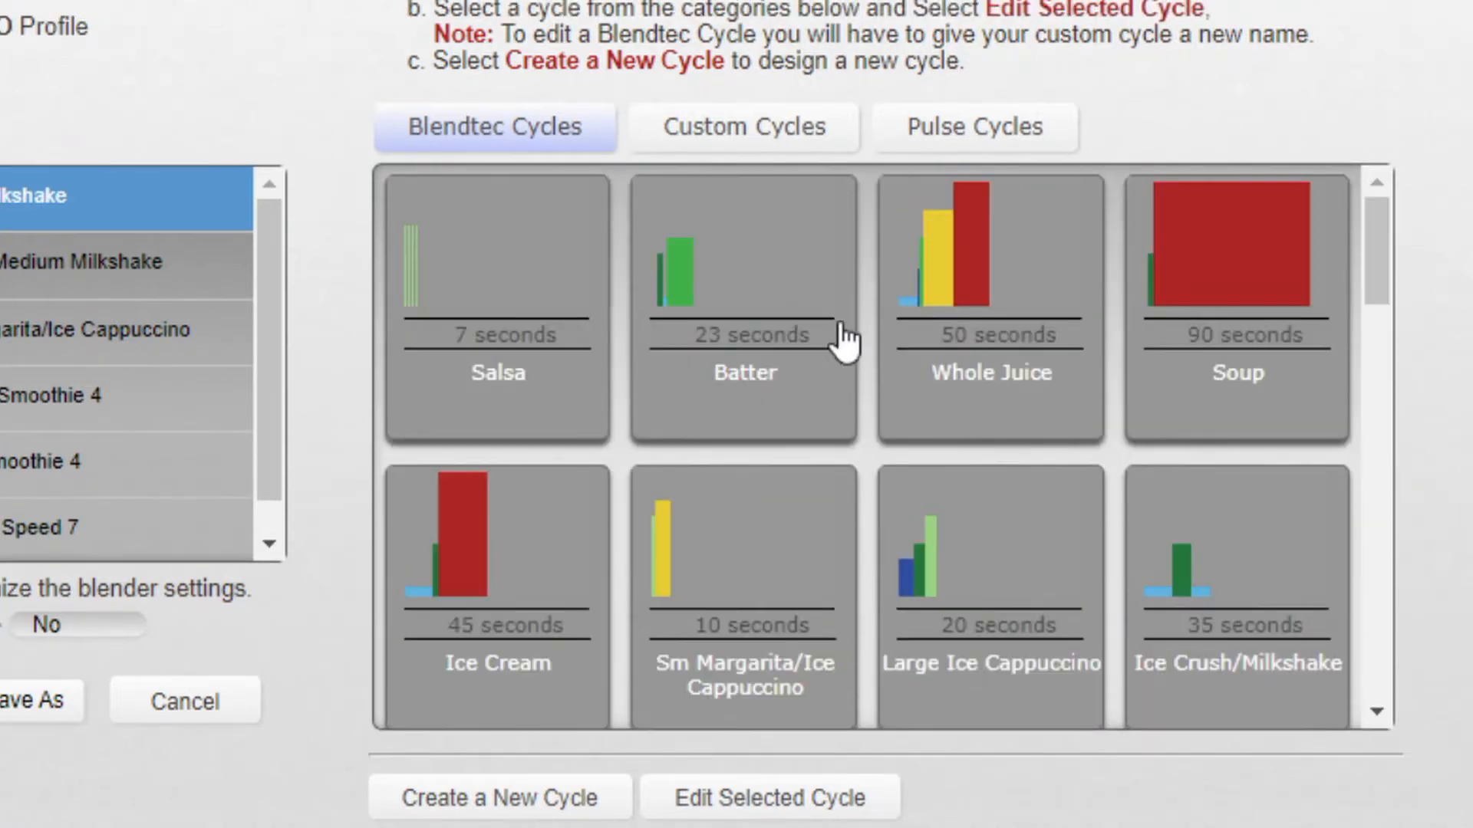
click(769, 126)
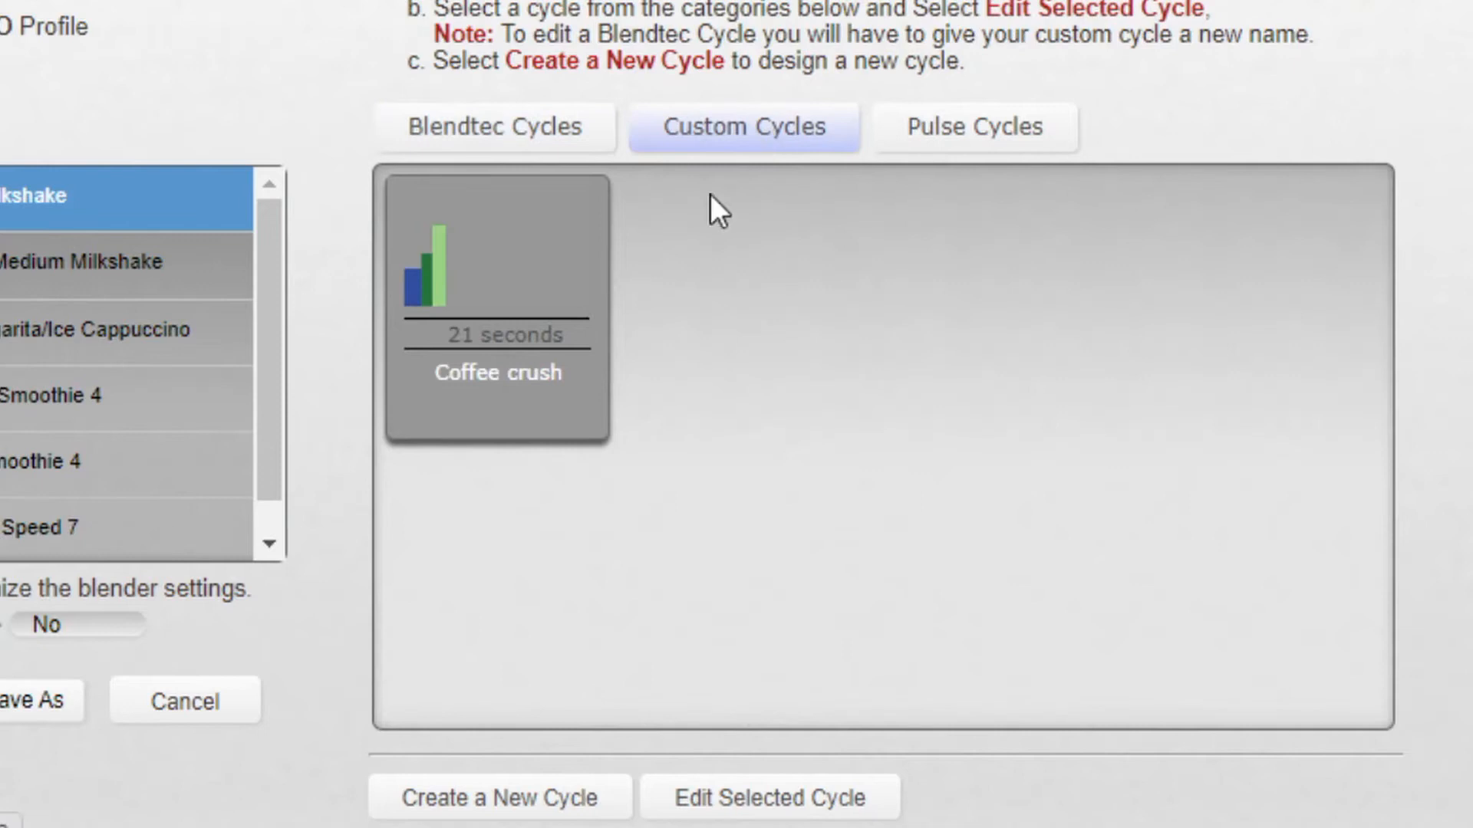
click(953, 134)
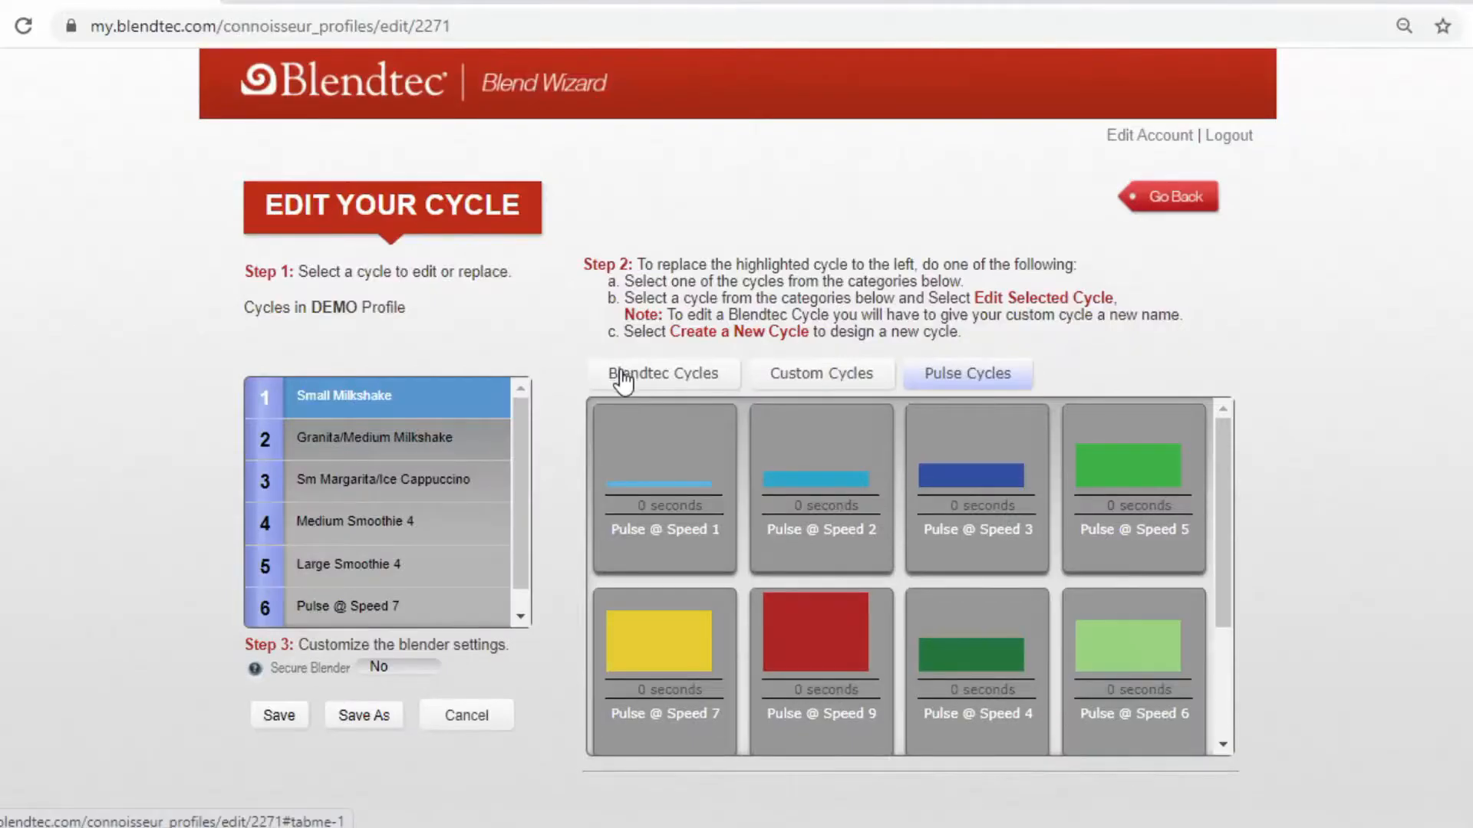
click(623, 378)
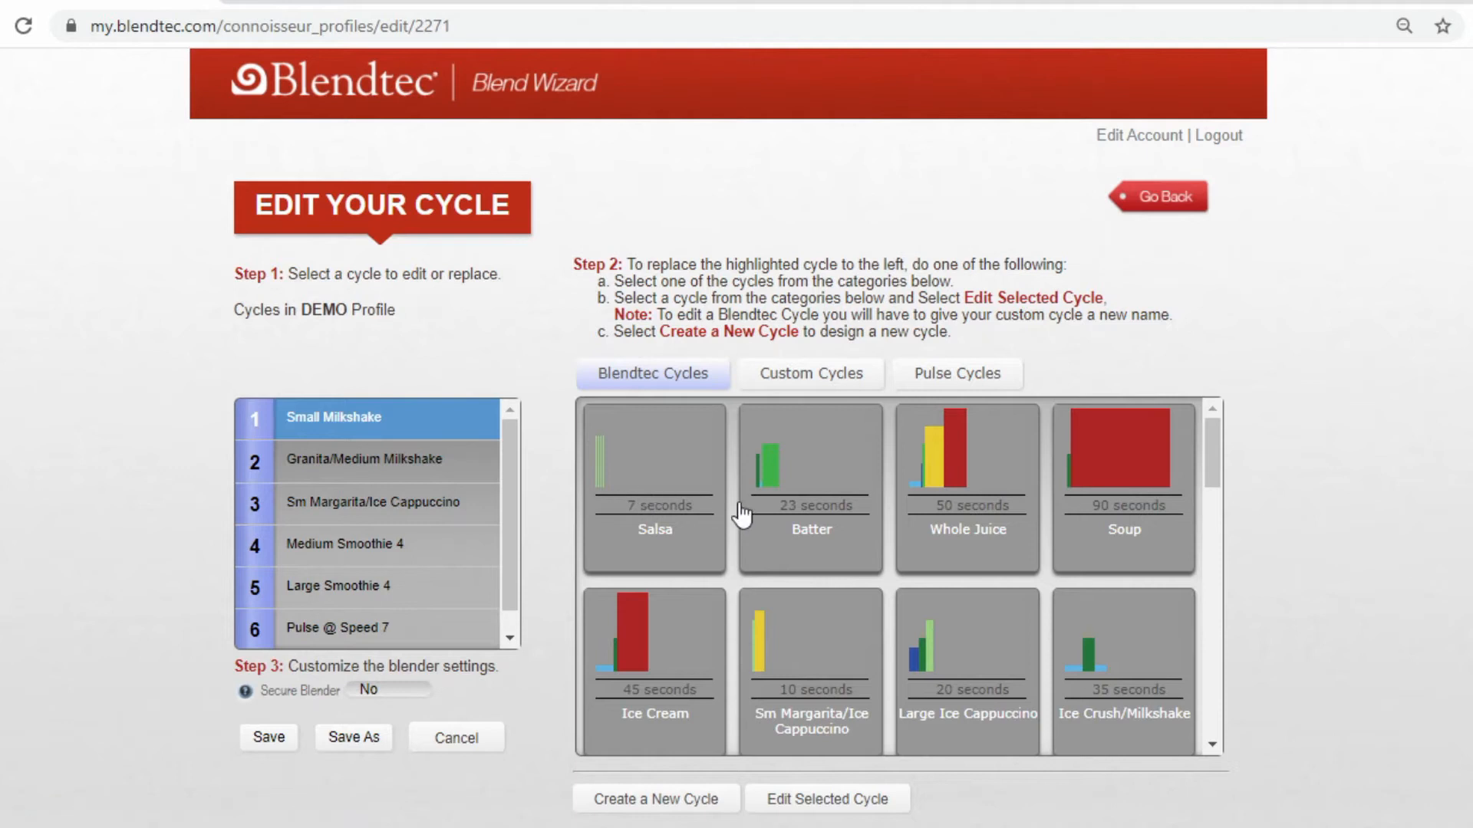
scroll(747, 522, down, 3)
scroll(798, 529, up, 3)
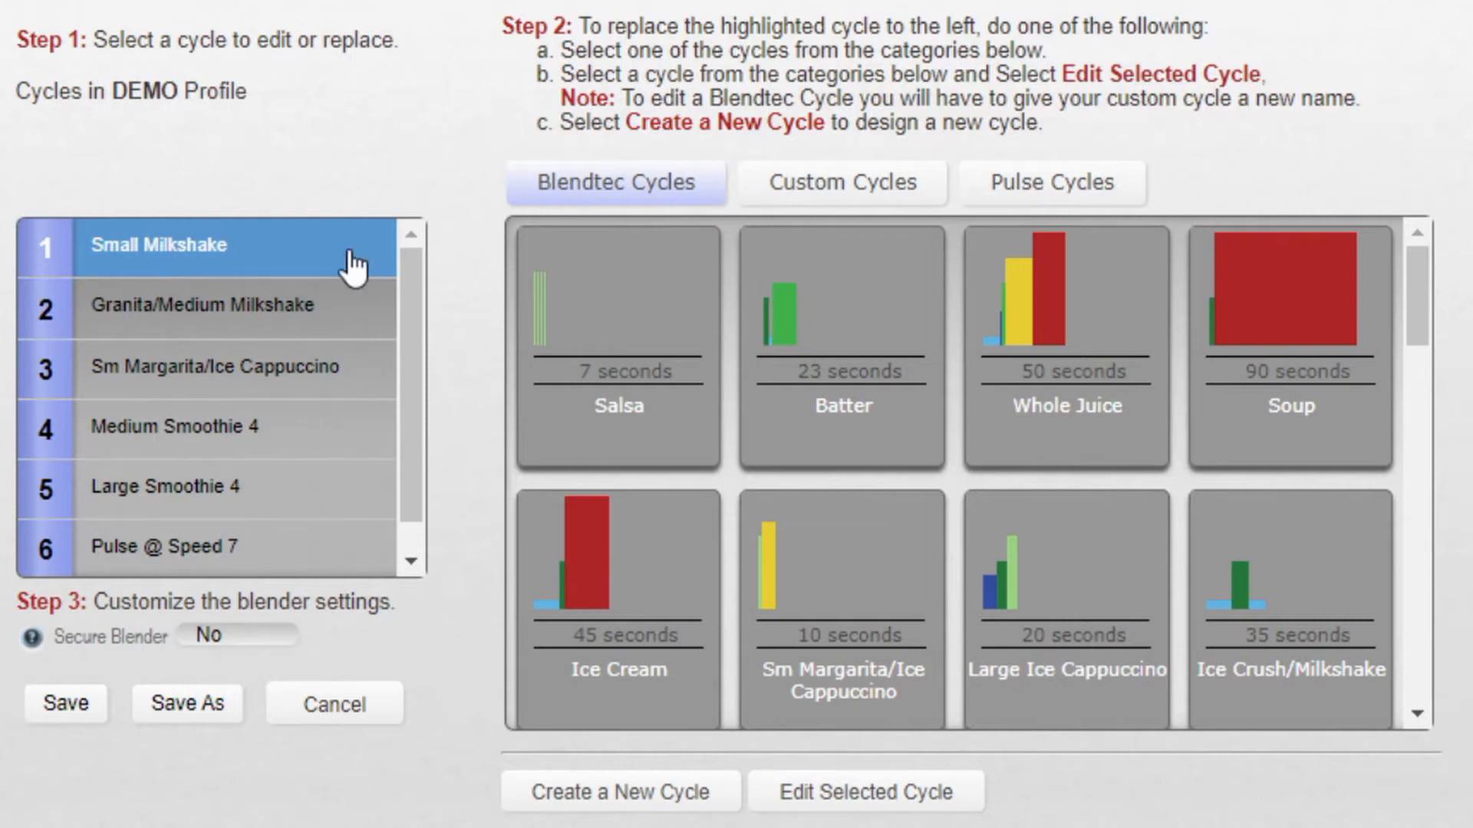
Replace cycle 1 of the DEMO profile with Salsa and cycle 2 with Large Ice Cappuccino
click(636, 381)
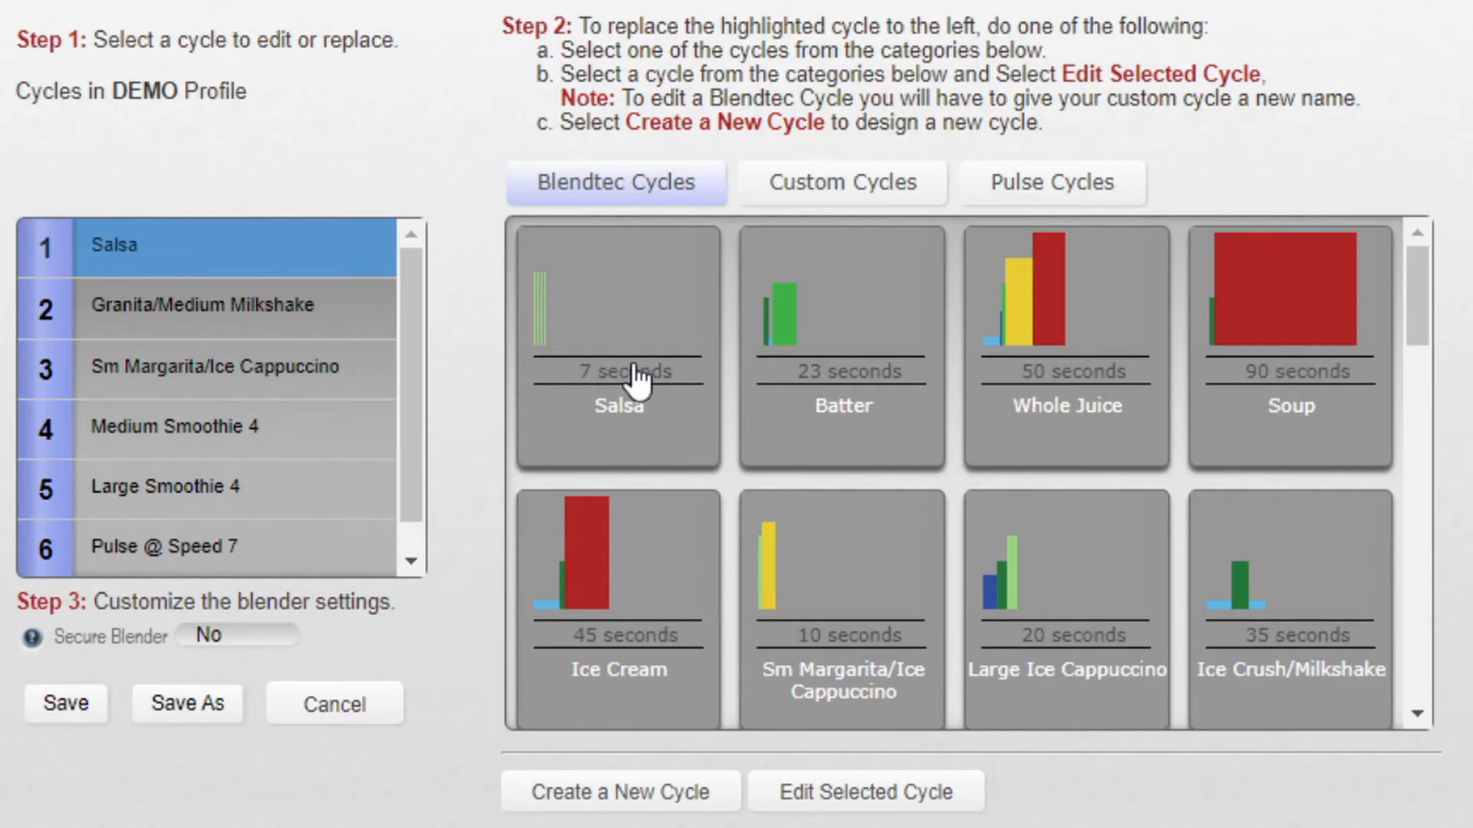
click(272, 330)
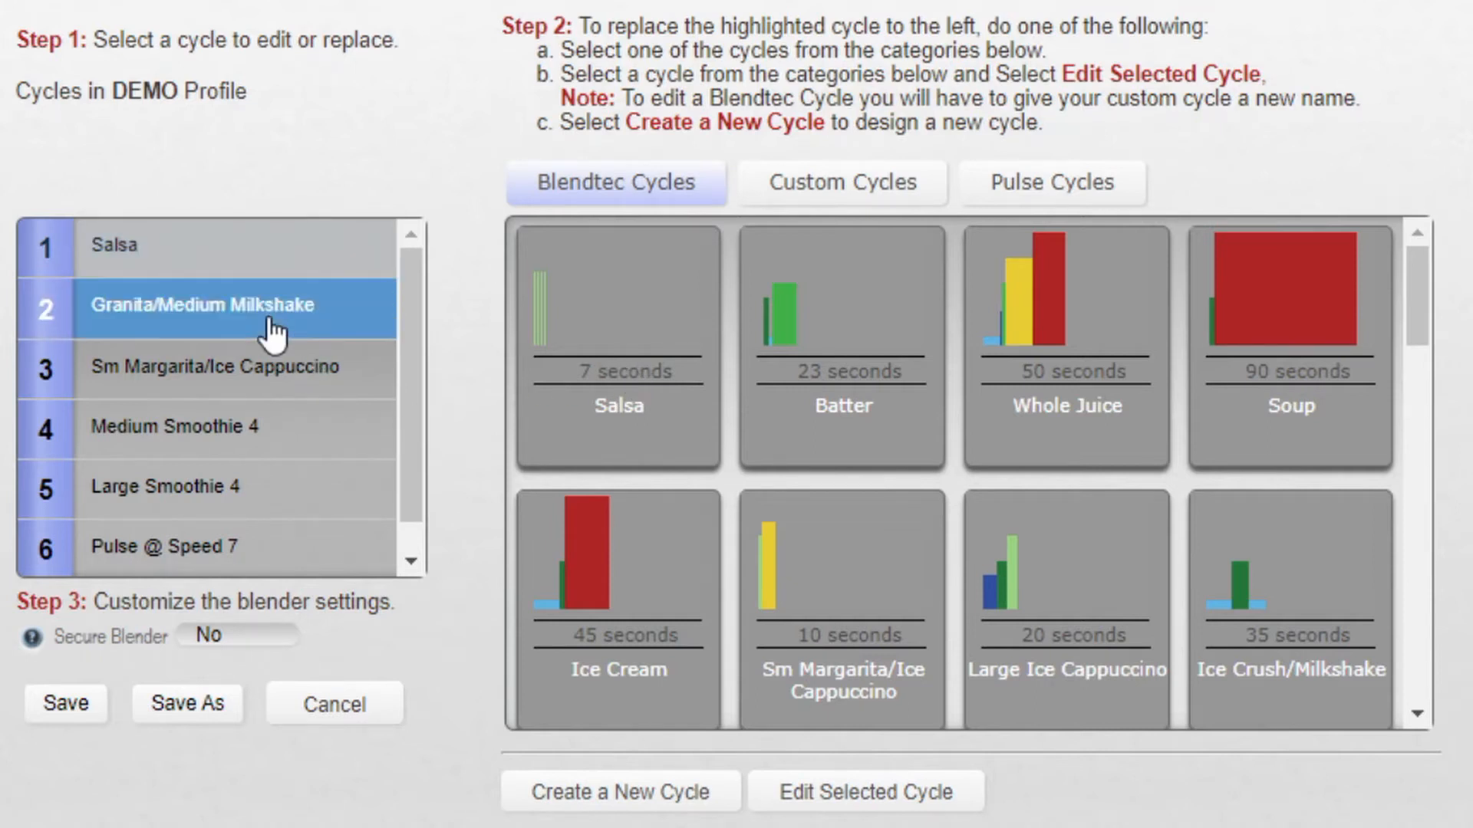
click(1035, 620)
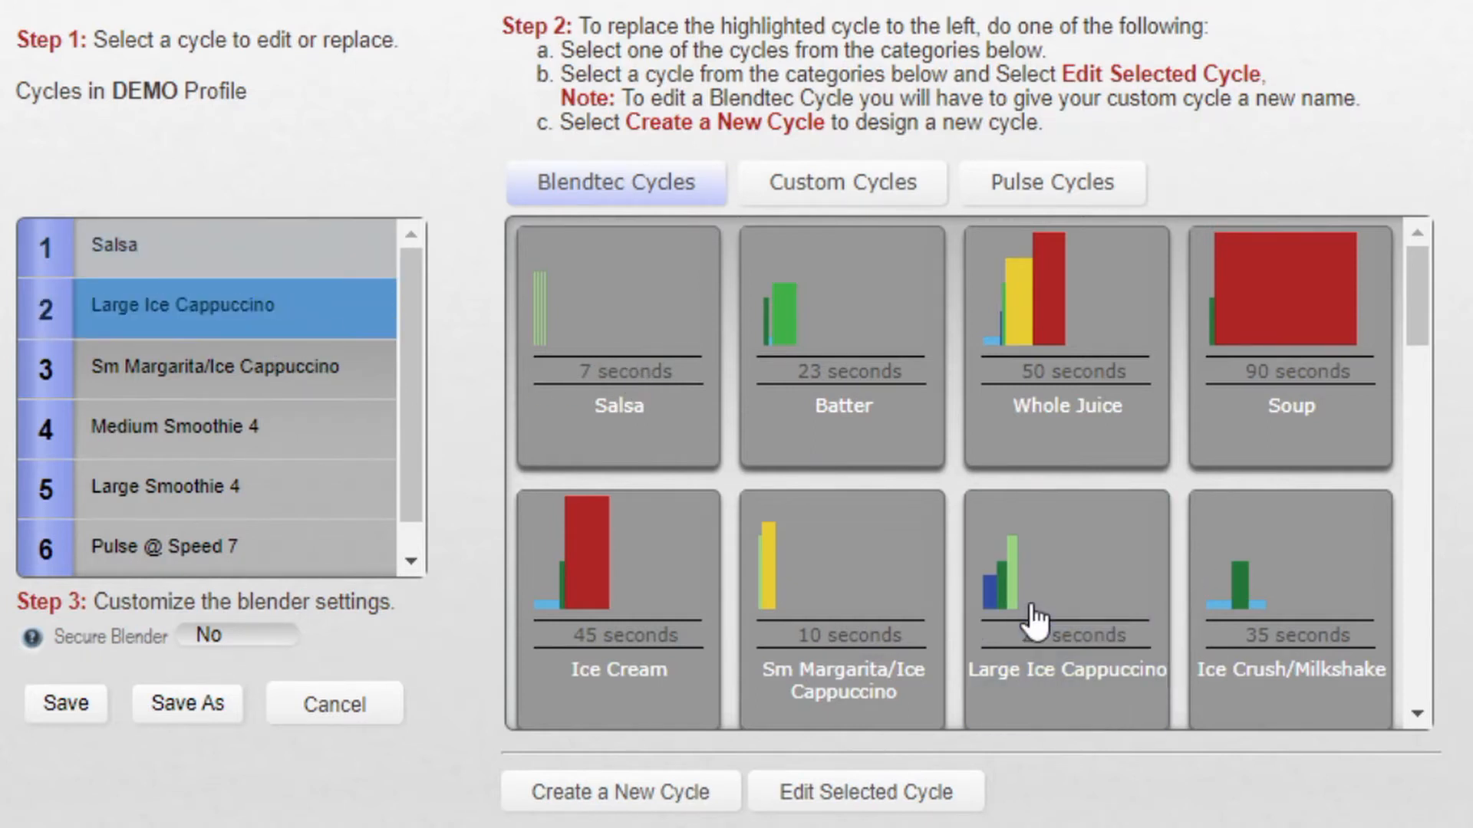
Replace cycle 3 of the DEMO profile with Large Milkshake 1
click(315, 387)
scroll(1020, 551, down, 2)
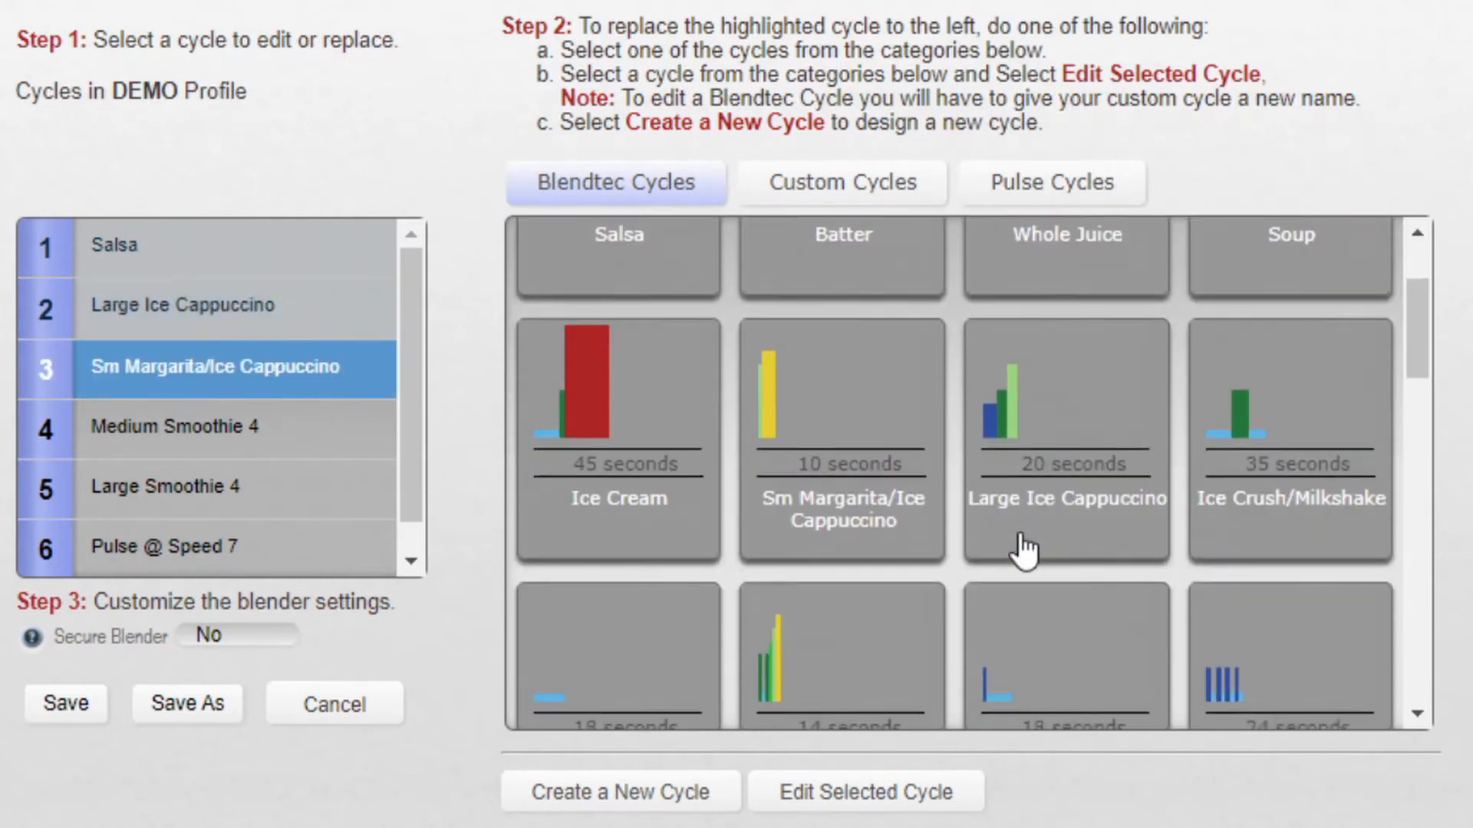
scroll(1024, 549, down, 2)
click(1281, 614)
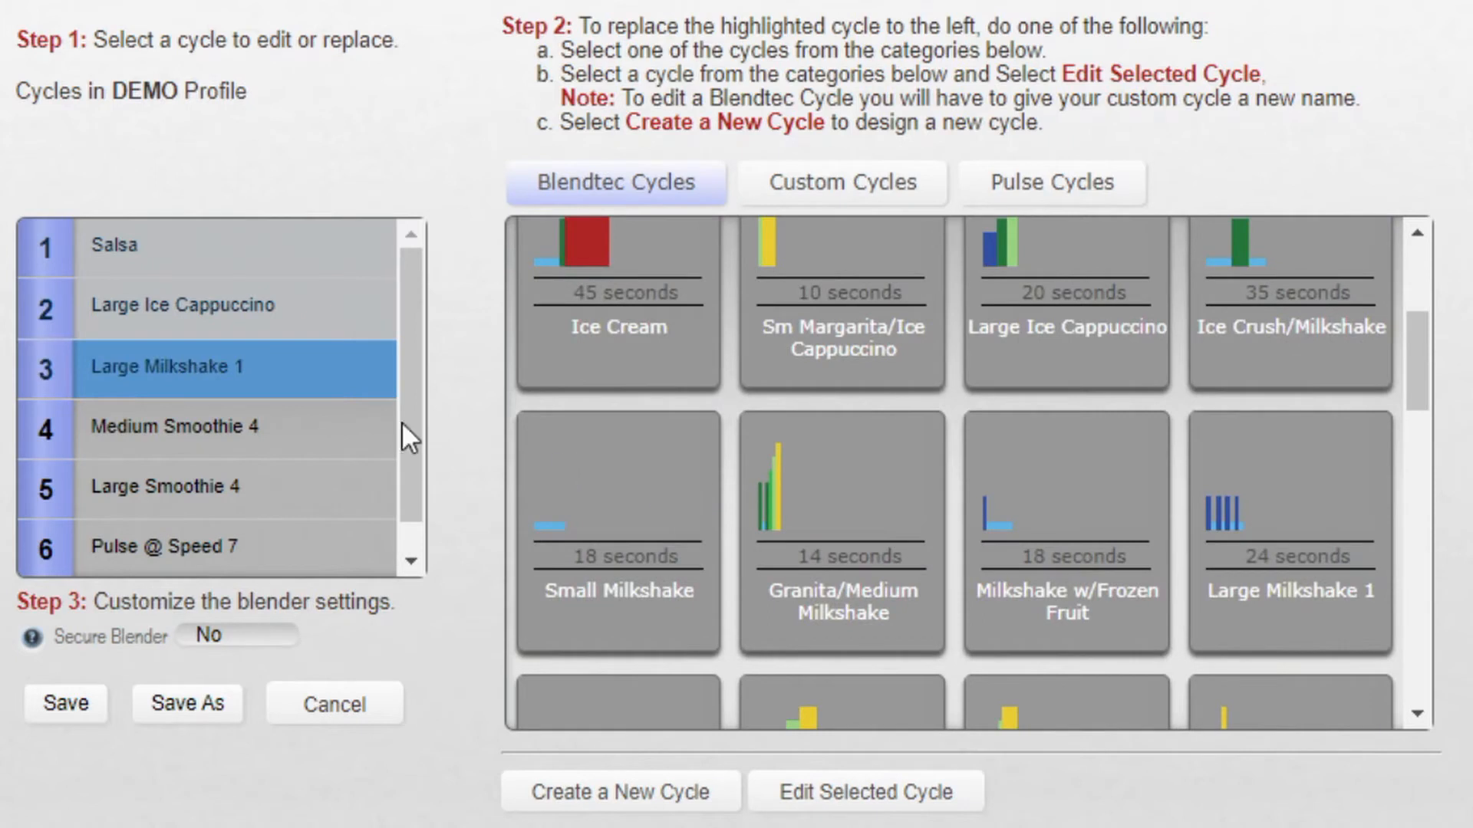
Assign Disable Button to cycles 4 and 5 of the DEMO profile
click(268, 426)
scroll(951, 502, down, 3)
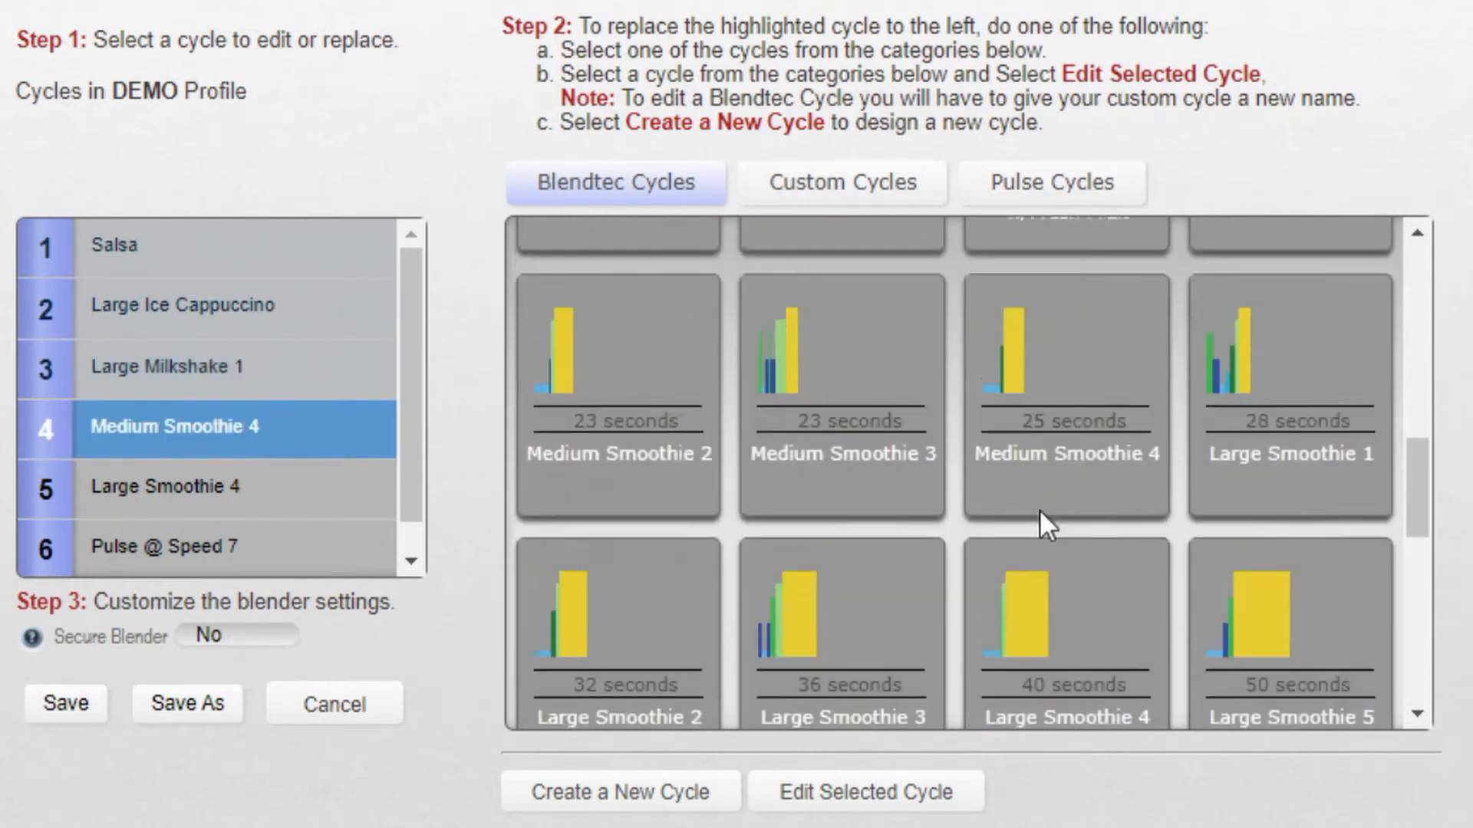
scroll(1039, 509, down, 3)
click(1369, 606)
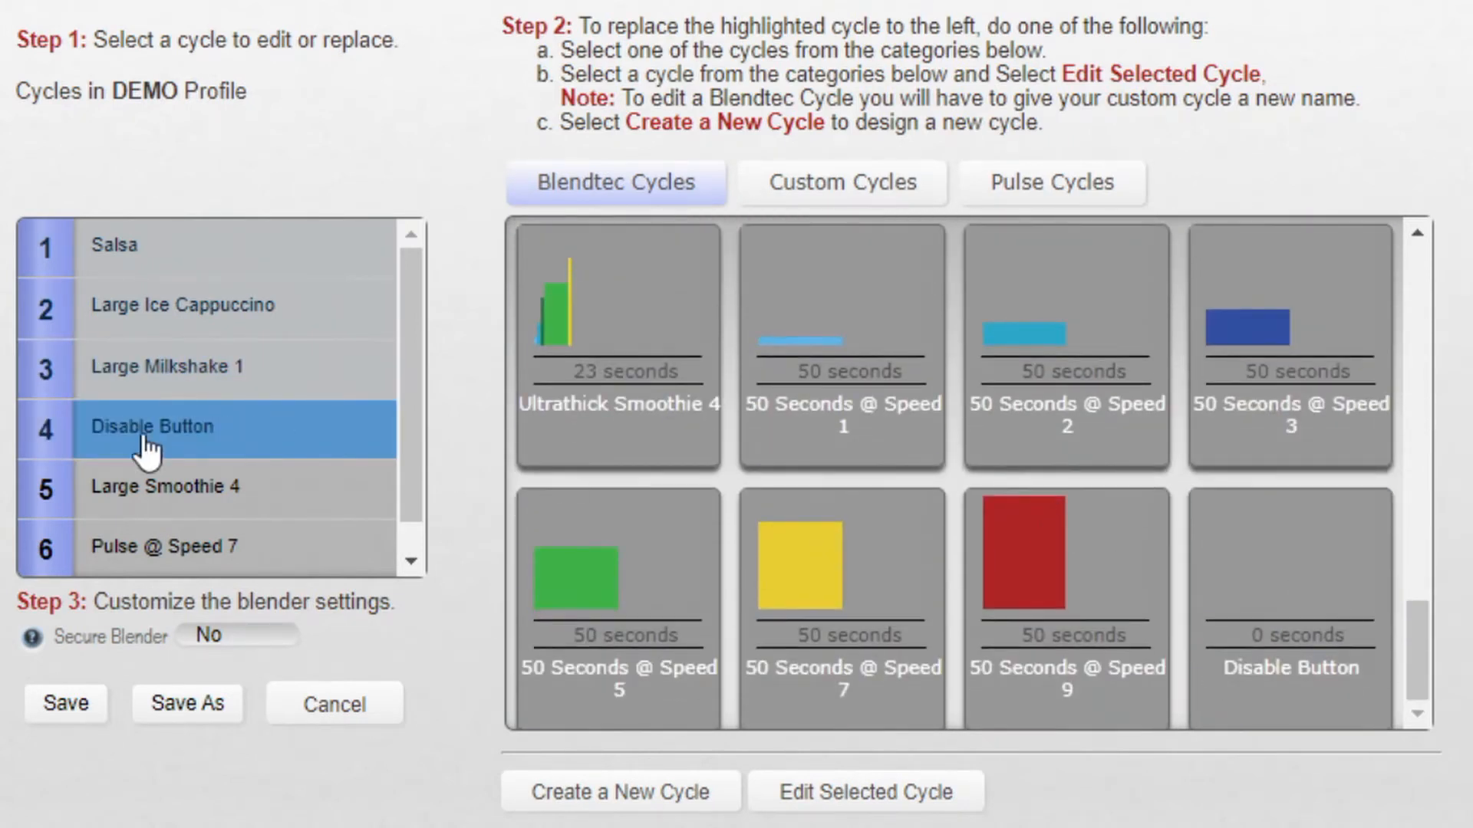
click(142, 485)
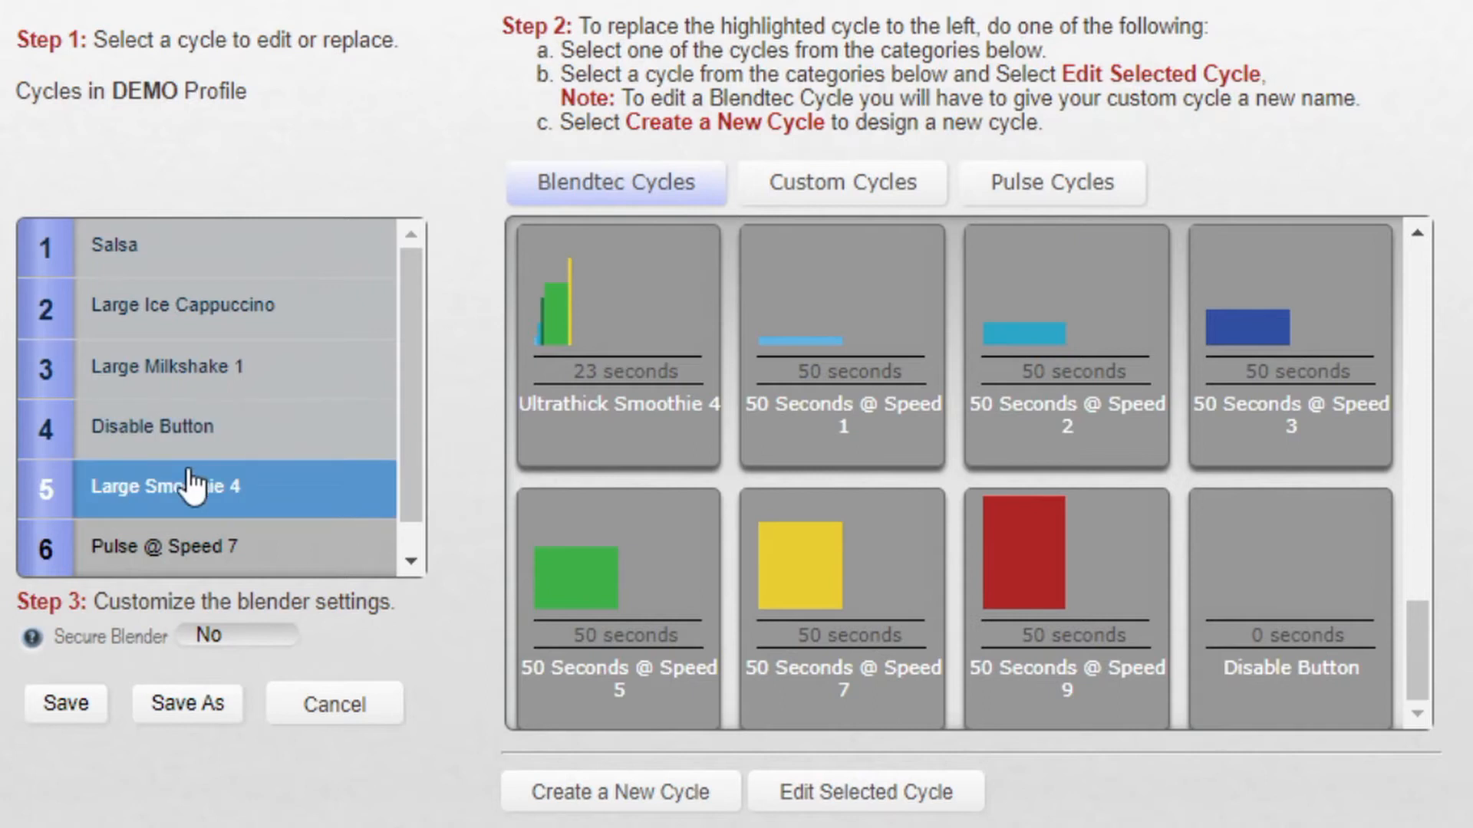
click(1248, 600)
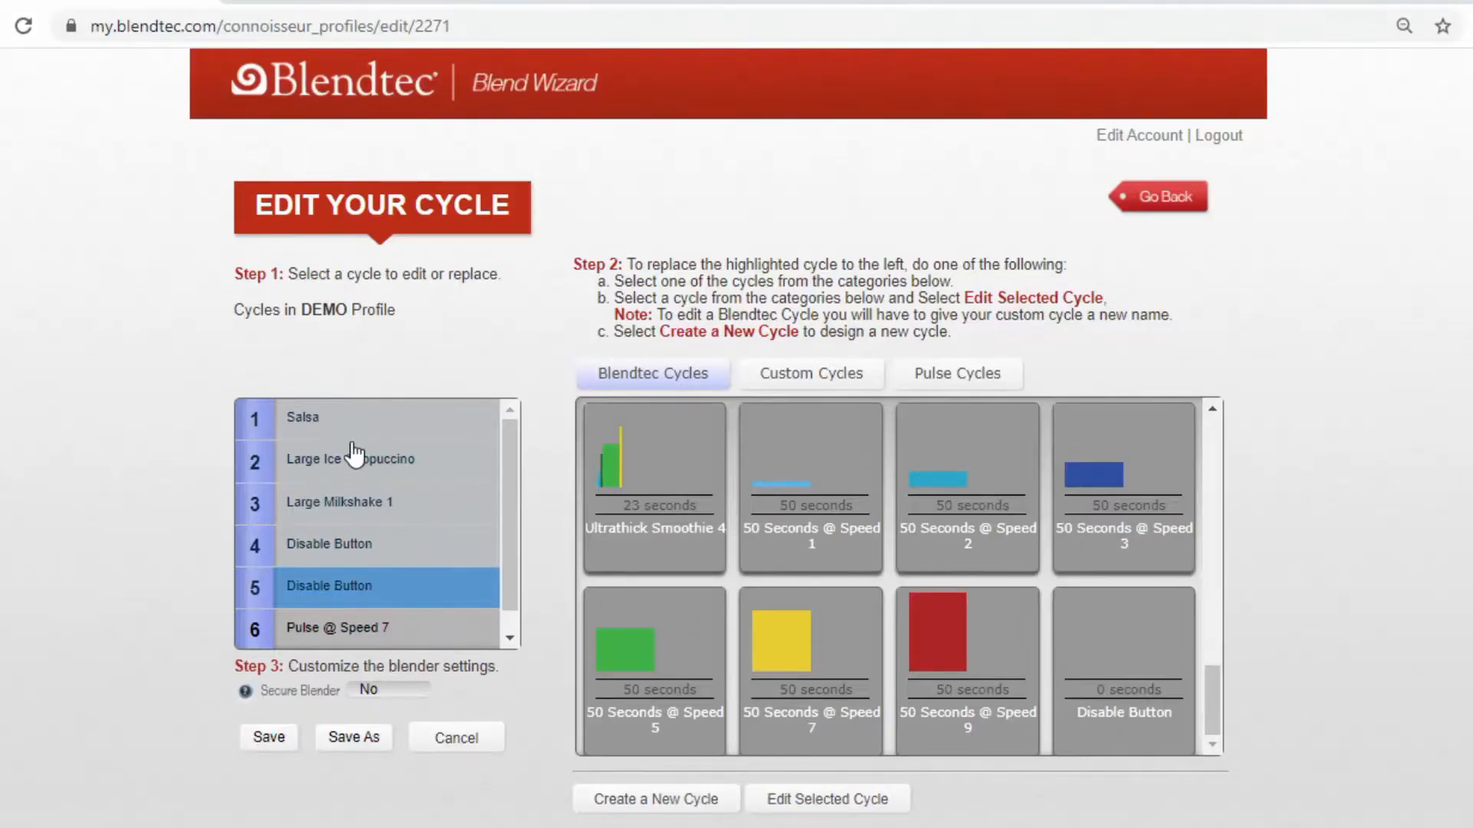
Open the Large Ice Cappuccino cycle assigned to button 2 in the cycle editor
click(218, 242)
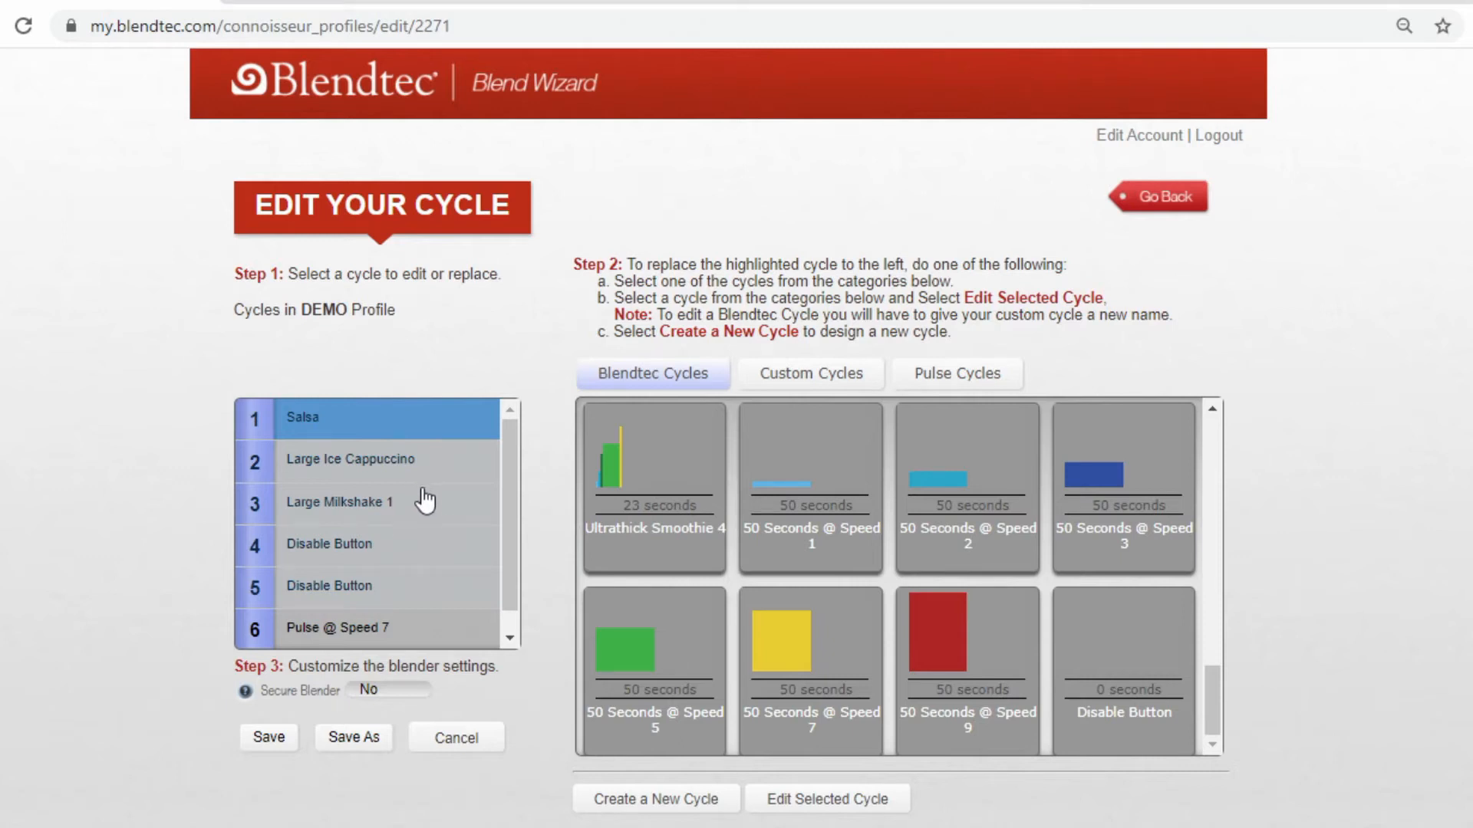
click(380, 471)
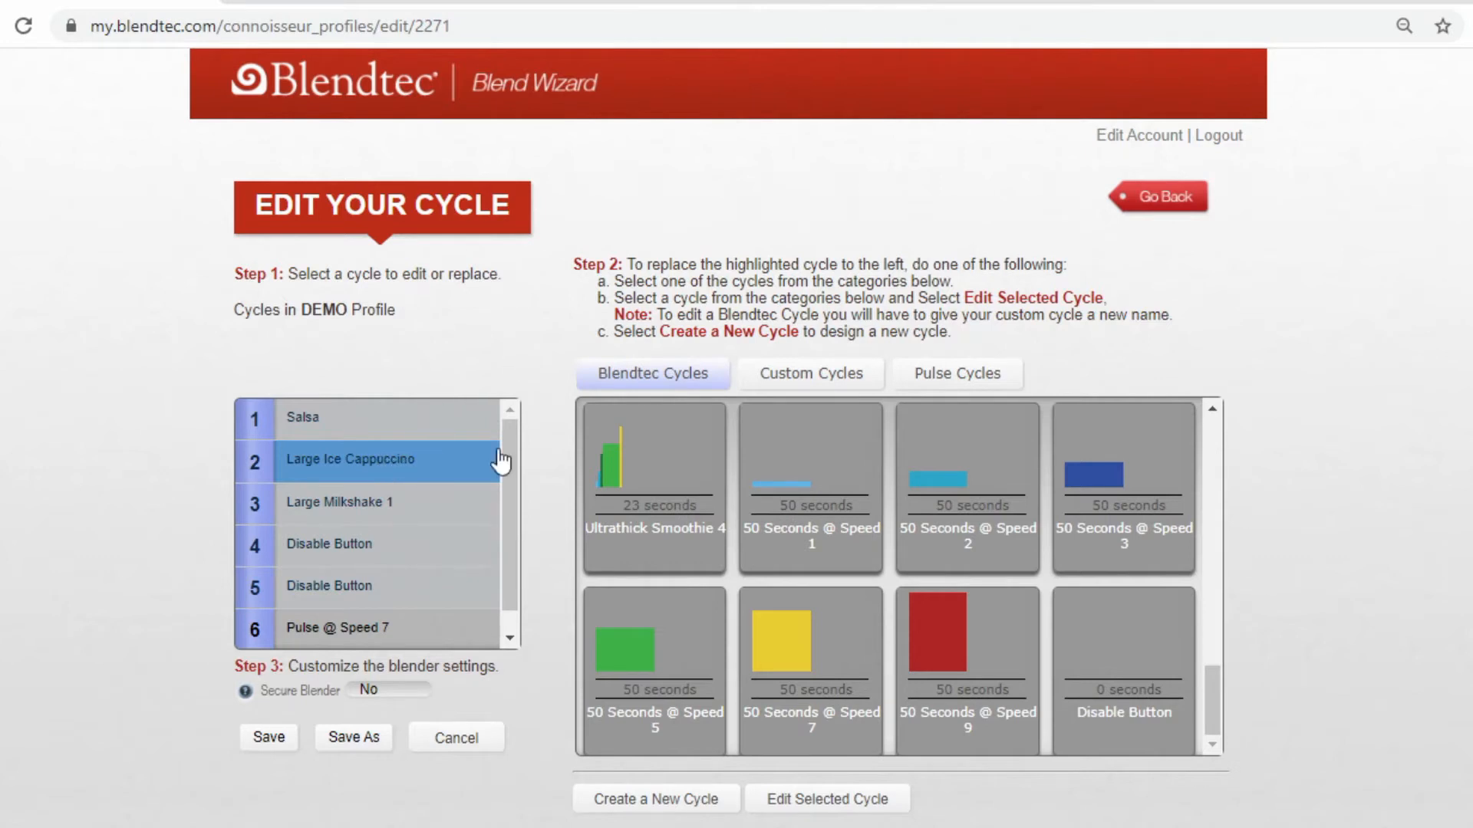
scroll(543, 414, down, 1)
click(881, 801)
Lengthen the cycle's third step at speed 6 so that the whole cycle lasts 21 seconds
scroll(75, 403, down, 5)
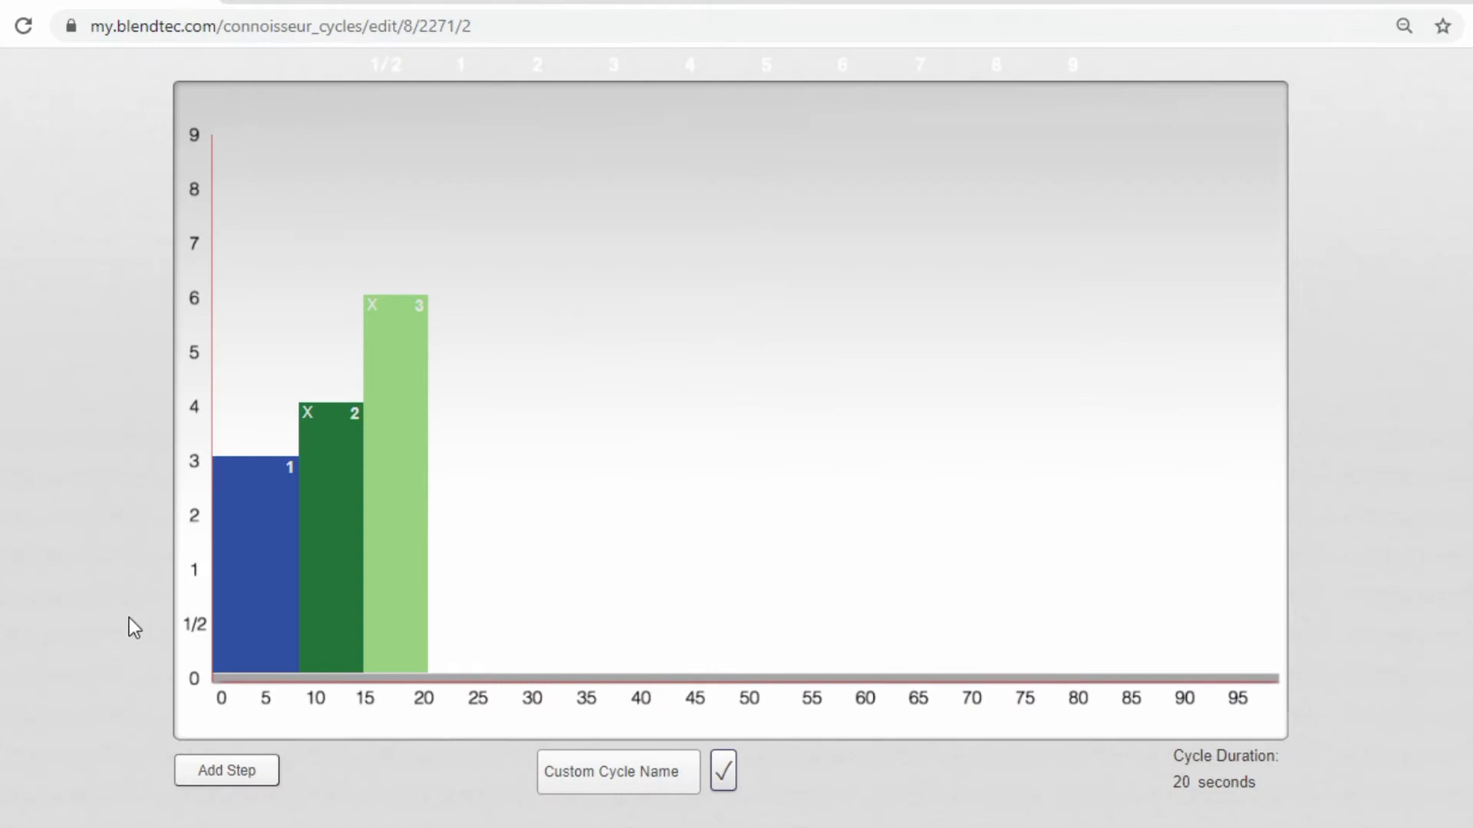
scroll(149, 489, up, 3)
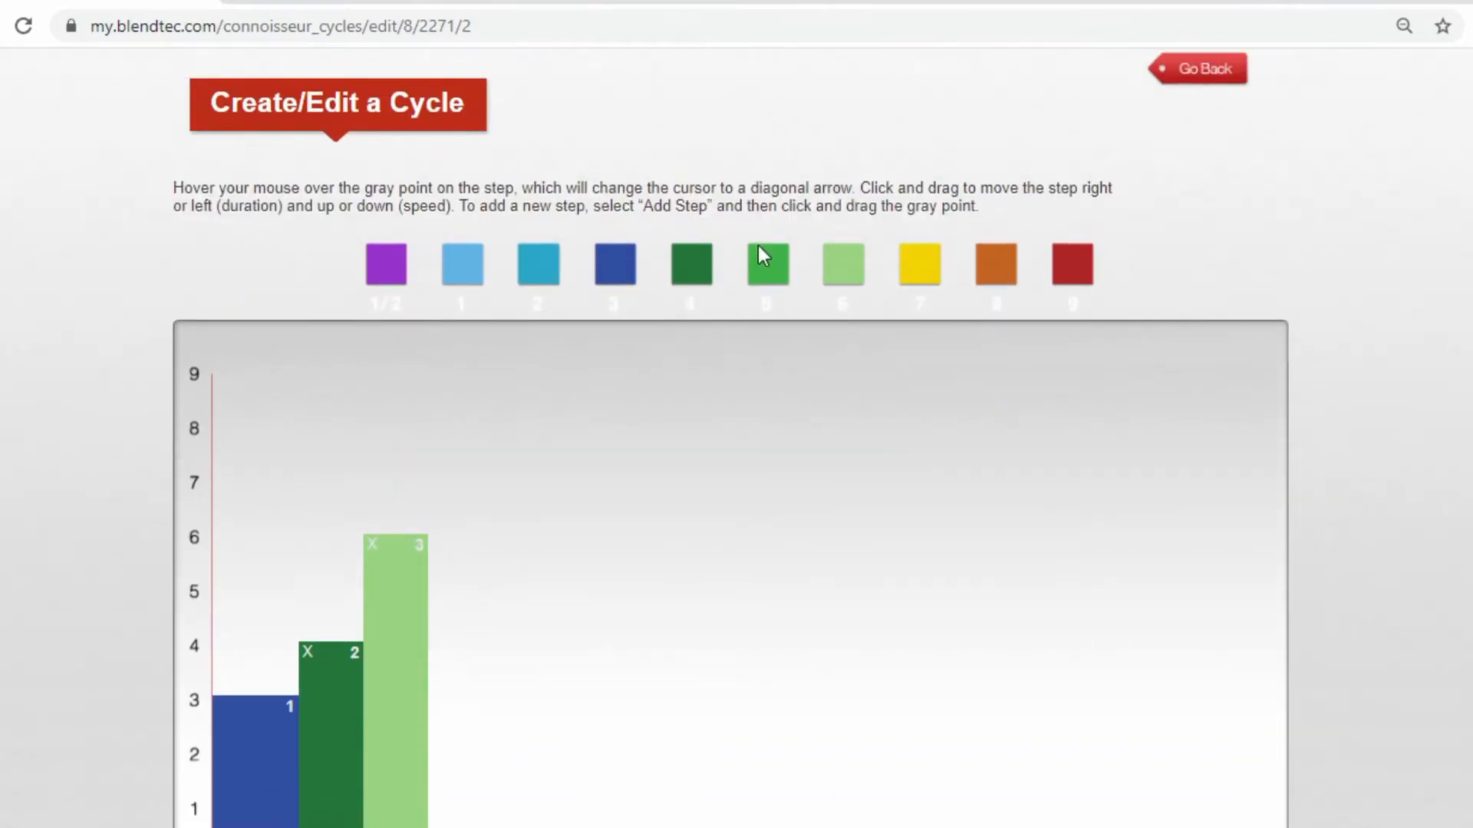
scroll(759, 253, down, 3)
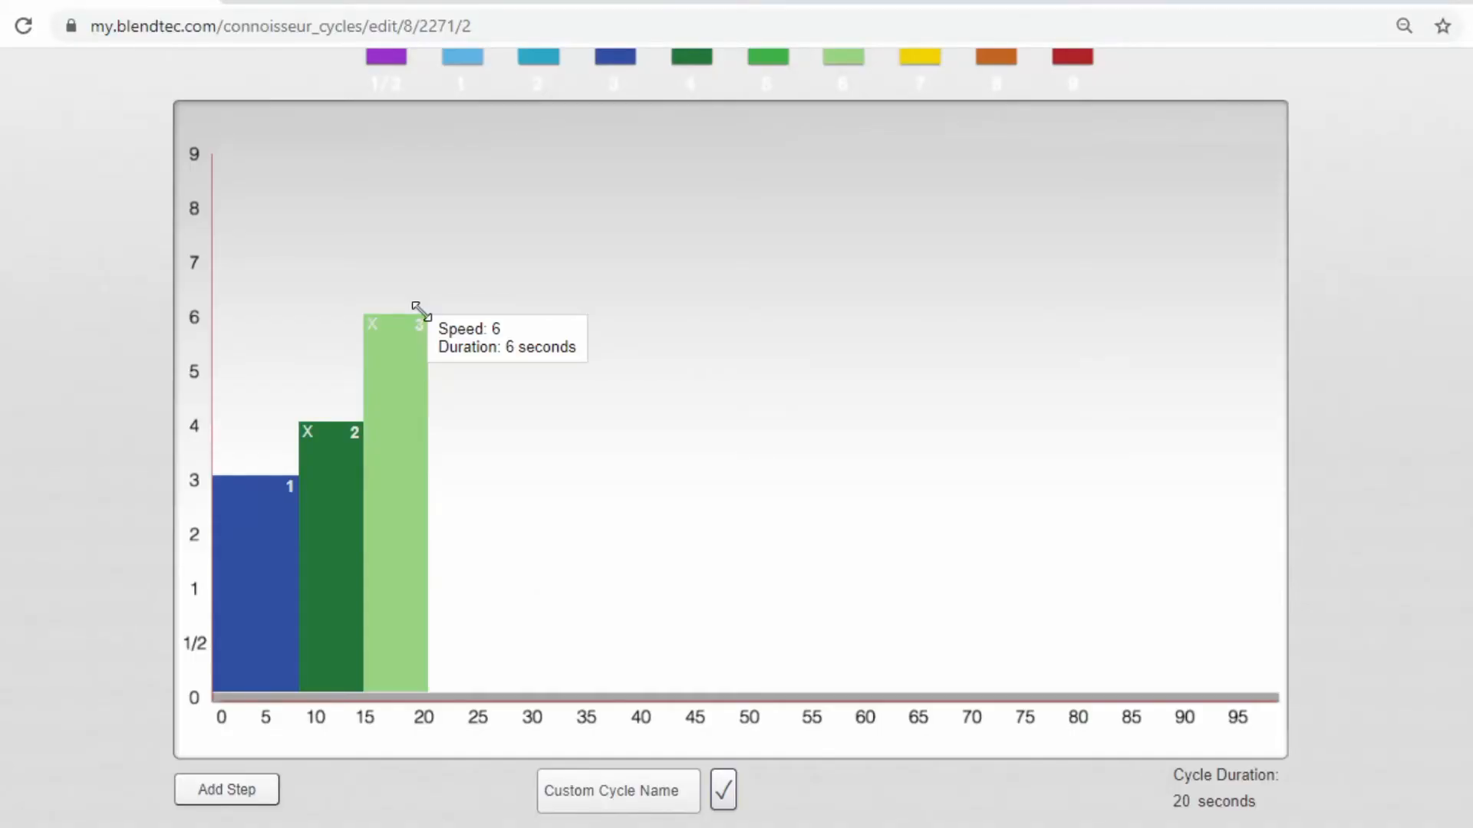
mouse_move(420, 311)
mouse_down()
mouse_move(411, 197)
mouse_move(404, 460)
mouse_move(398, 208)
mouse_move(654, 210)
mouse_move(407, 214)
mouse_move(566, 207)
mouse_move(483, 217)
mouse_move(460, 294)
mouse_move(425, 319)
mouse_up()
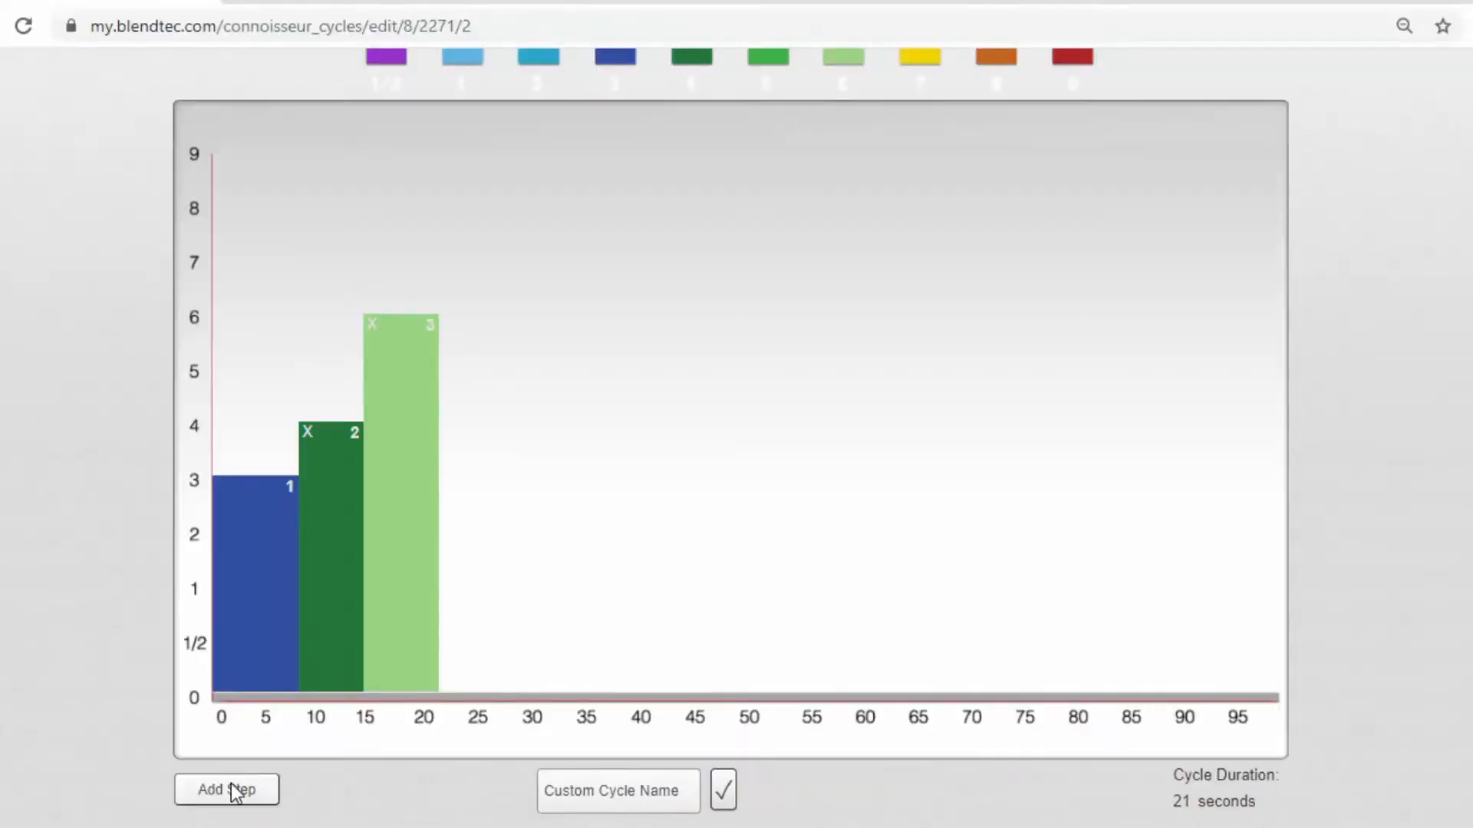
Add a fourth step of about 17 seconds at speed 2 and delete the third step at speed 6
click(146, 757)
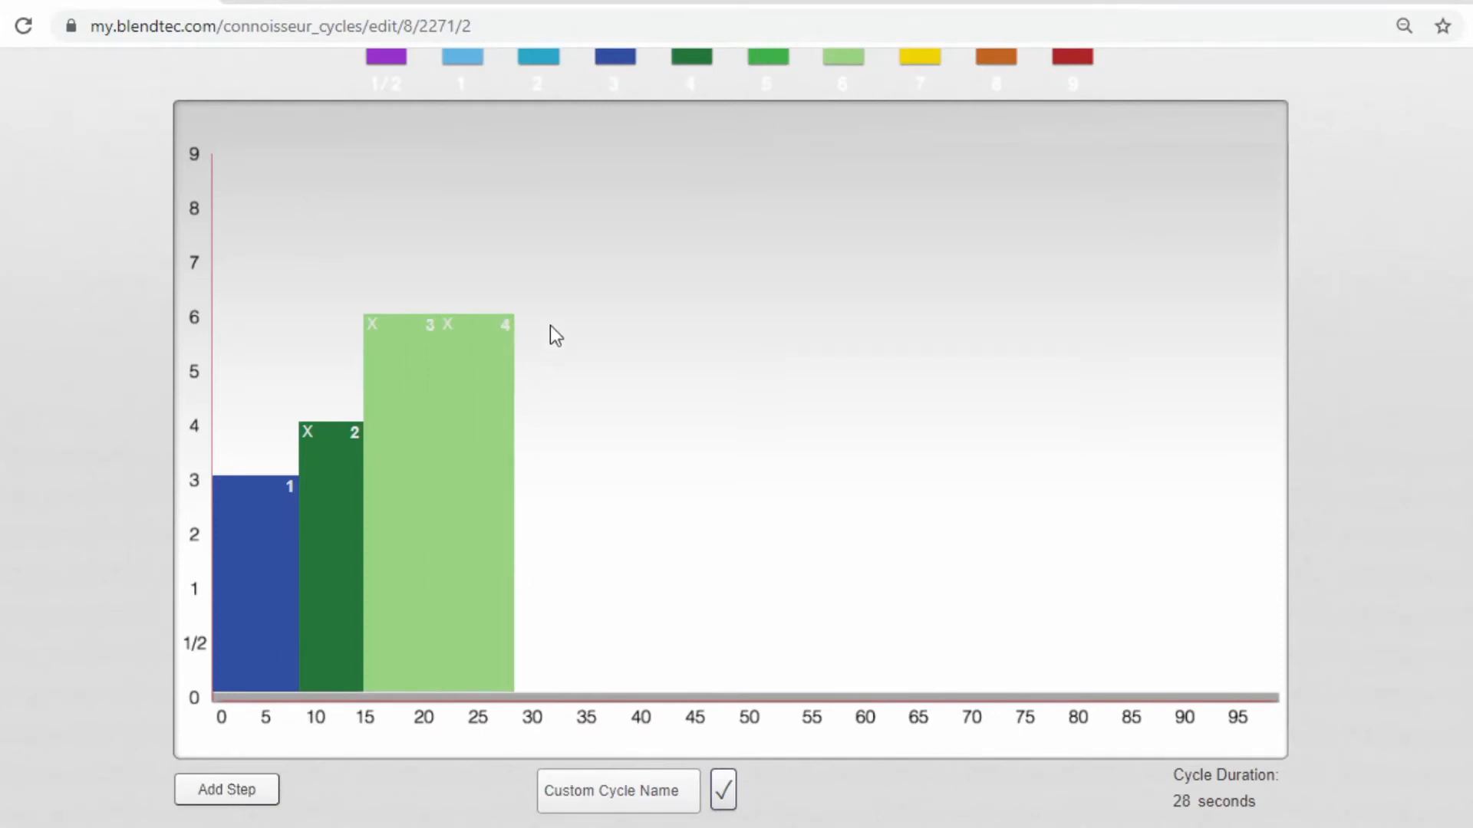
drag(504, 311, 613, 538)
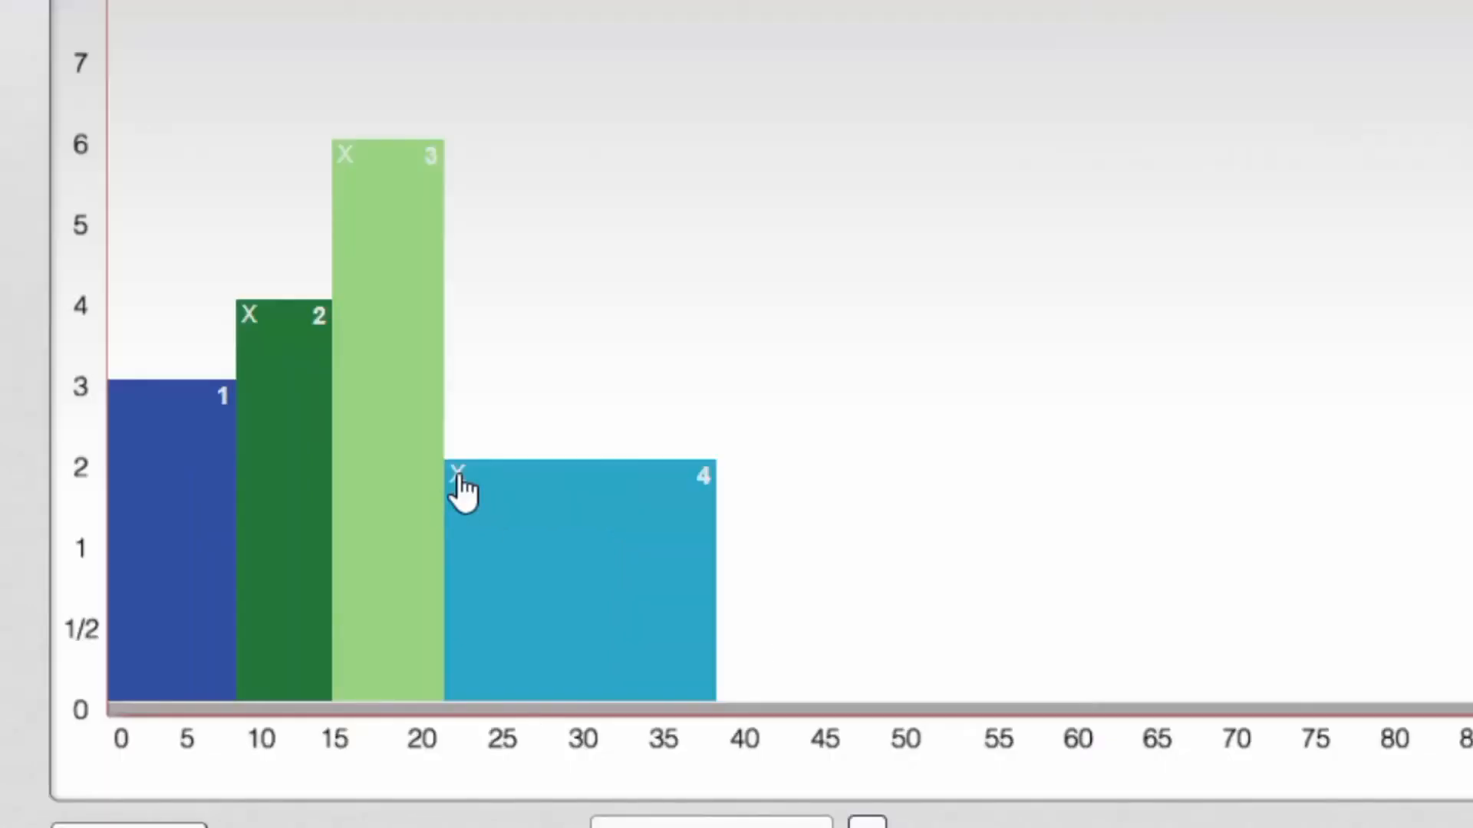
click(345, 155)
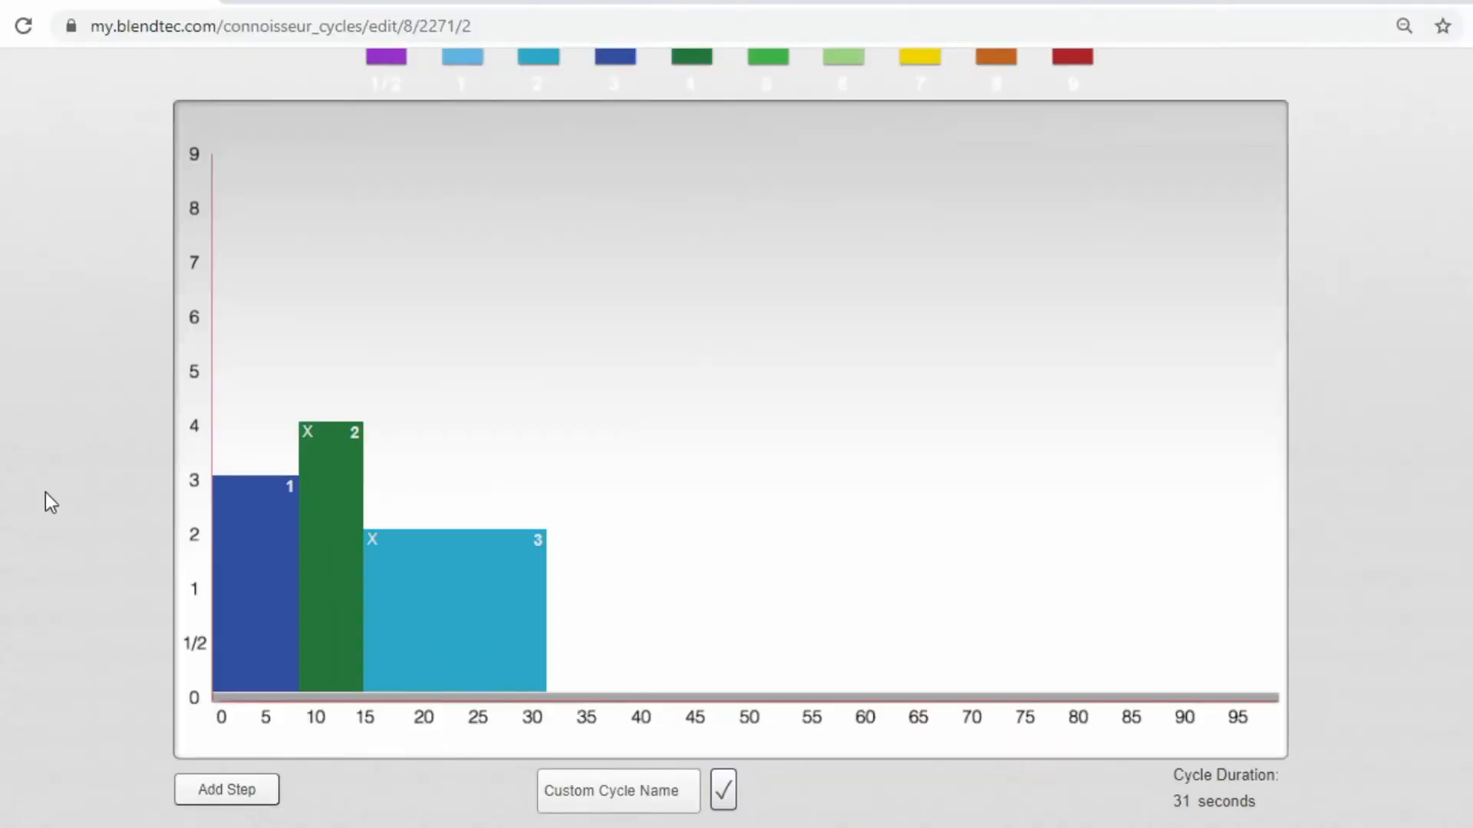
Name the custom cycle Coffee Crush 2 and save it to button 2 of the profile
scroll(45, 492, down, 2)
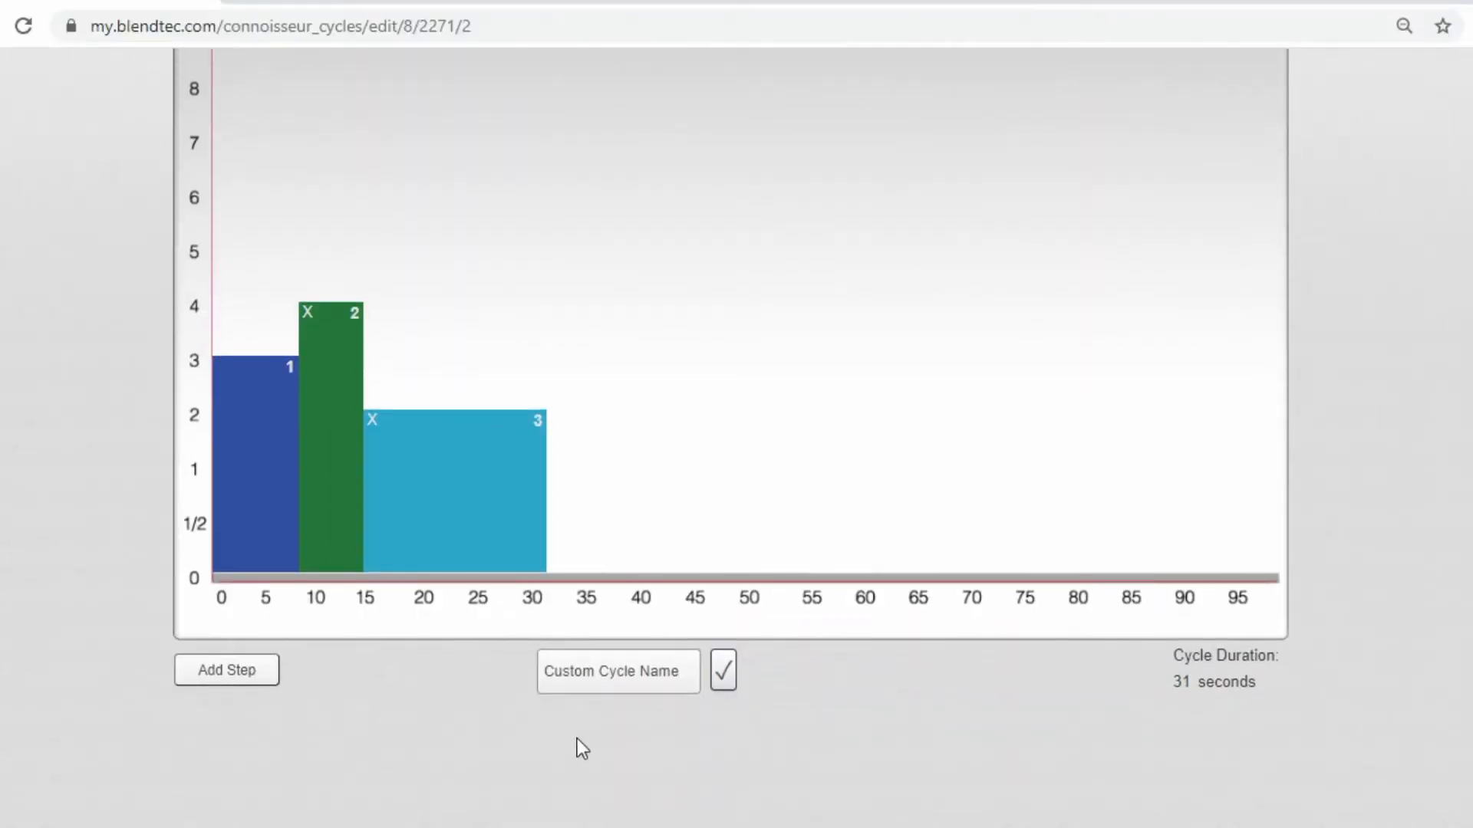
click(597, 682)
text(Coff)
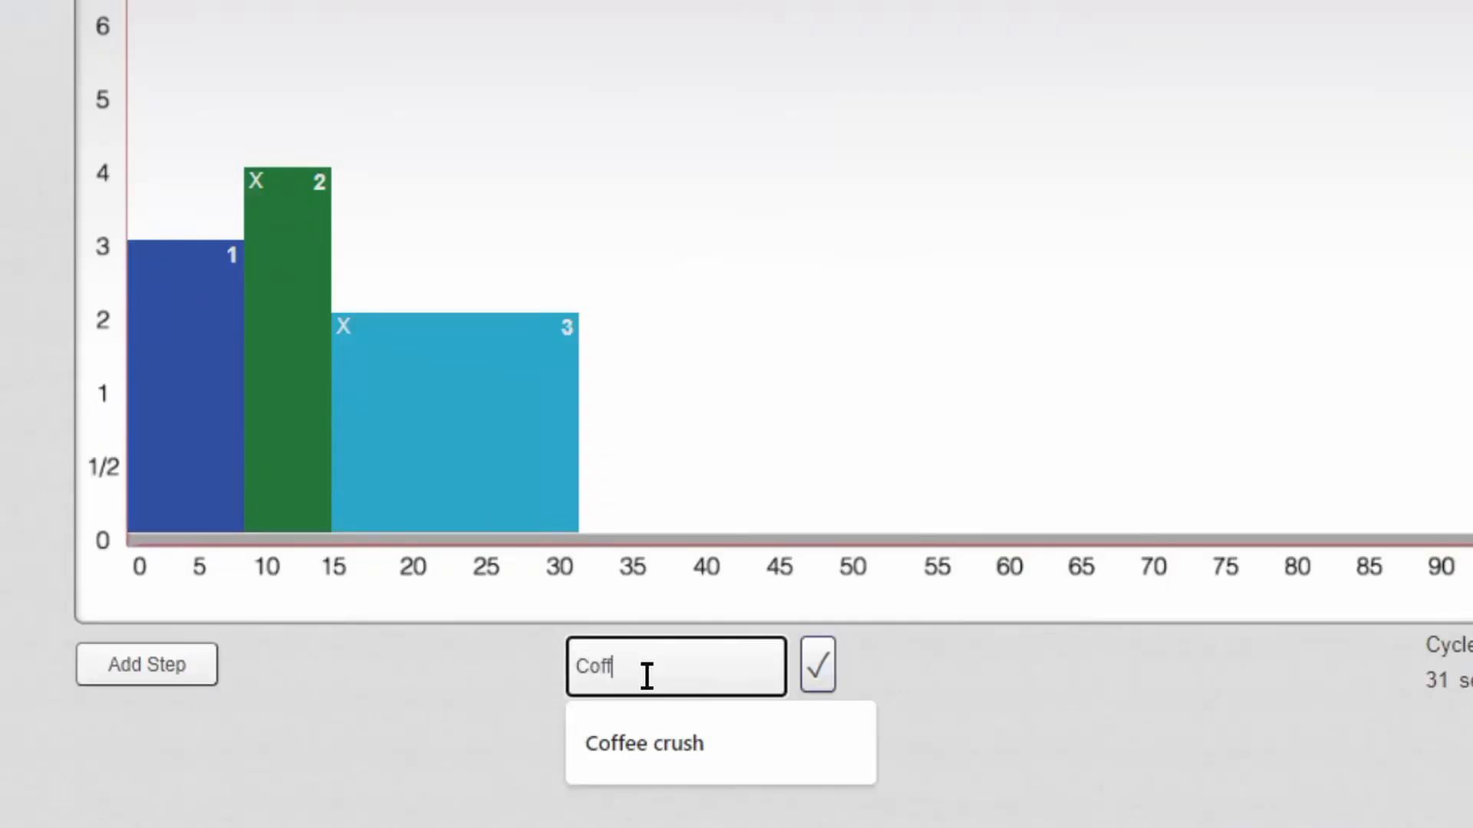
text(ee crush 2)
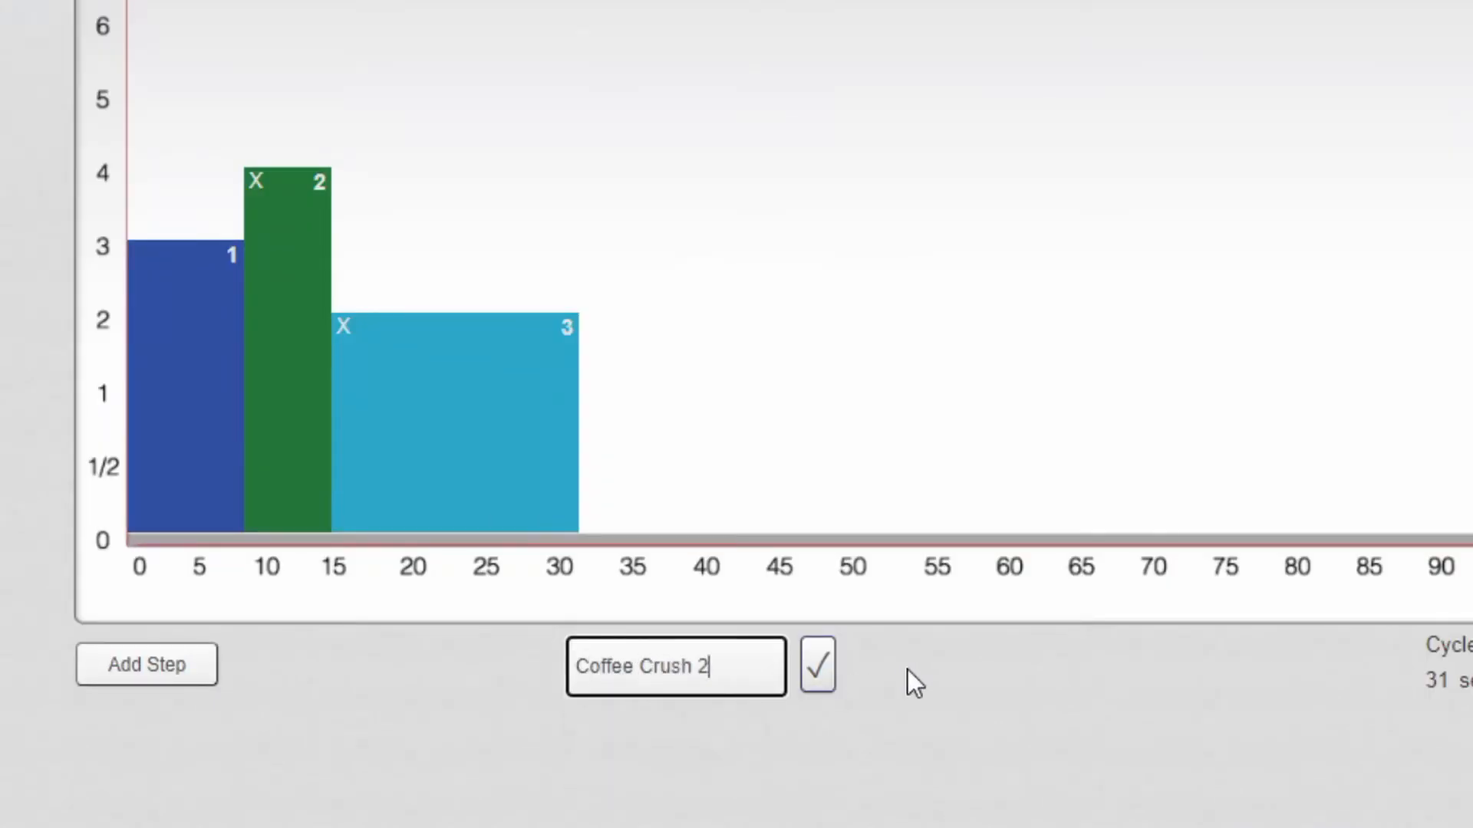
click(821, 666)
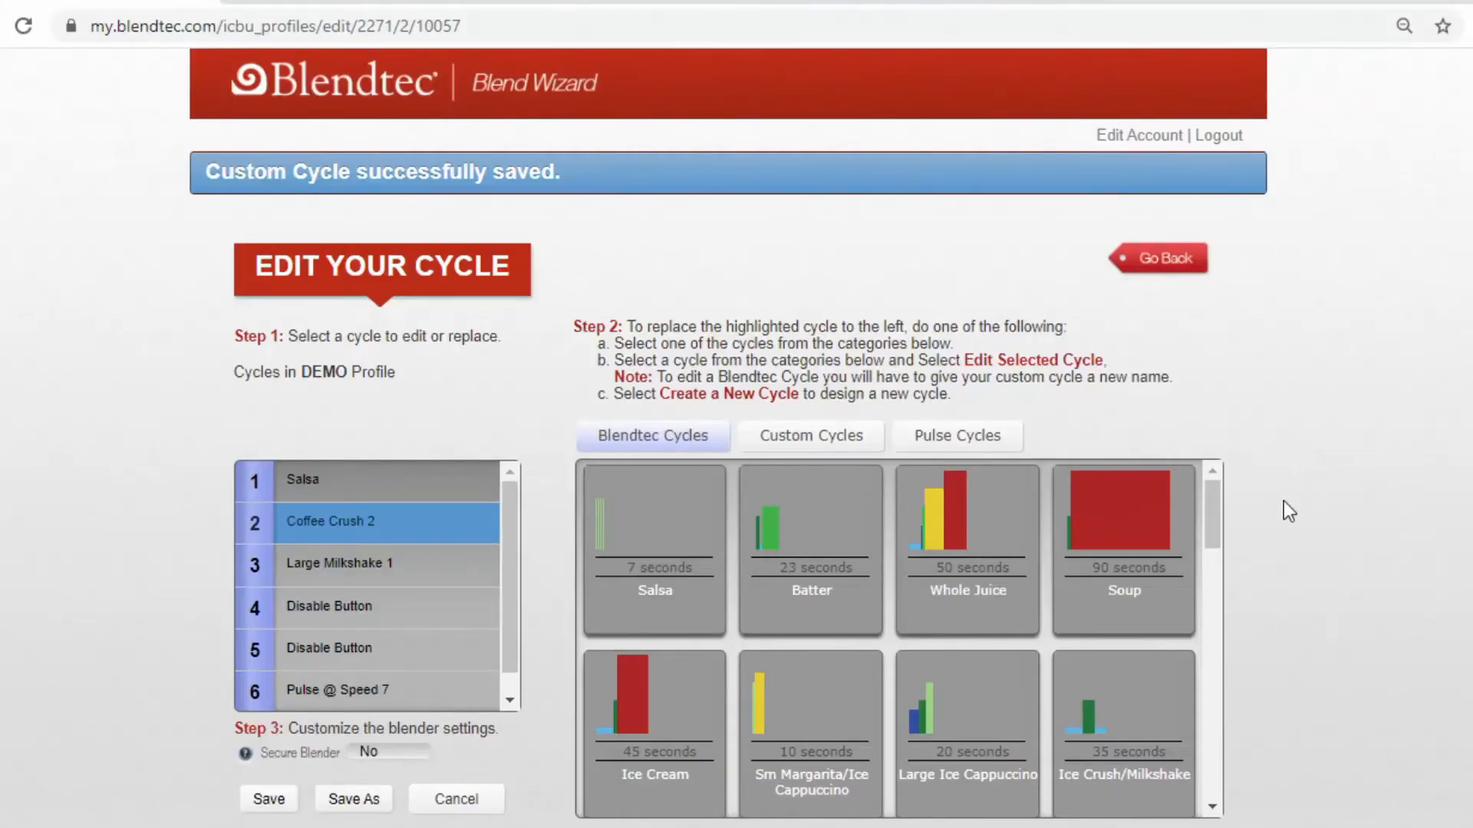
Save the DEMO profile and download its profile file to the computer
scroll(1317, 490, down, 1)
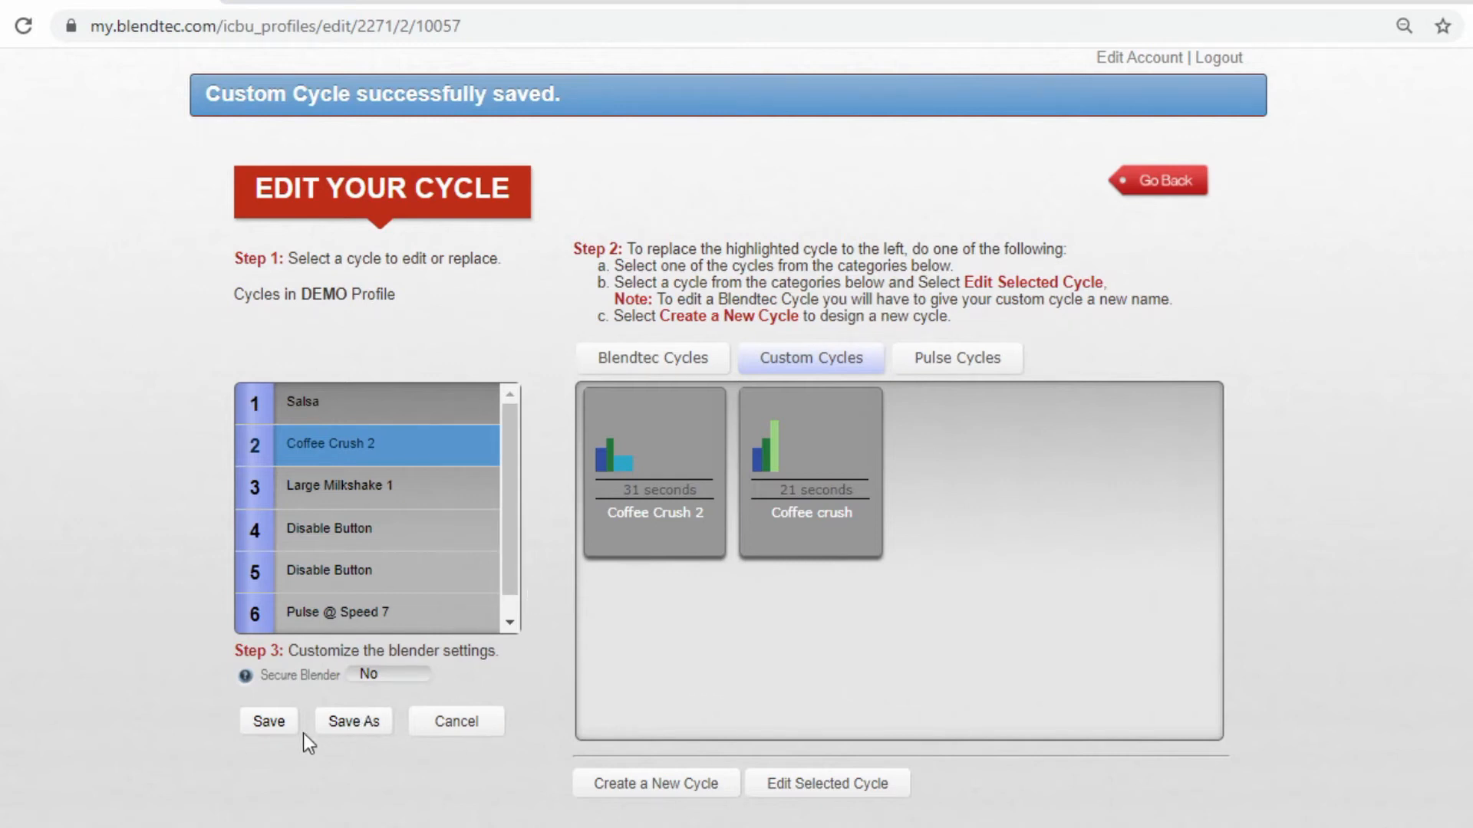
click(283, 730)
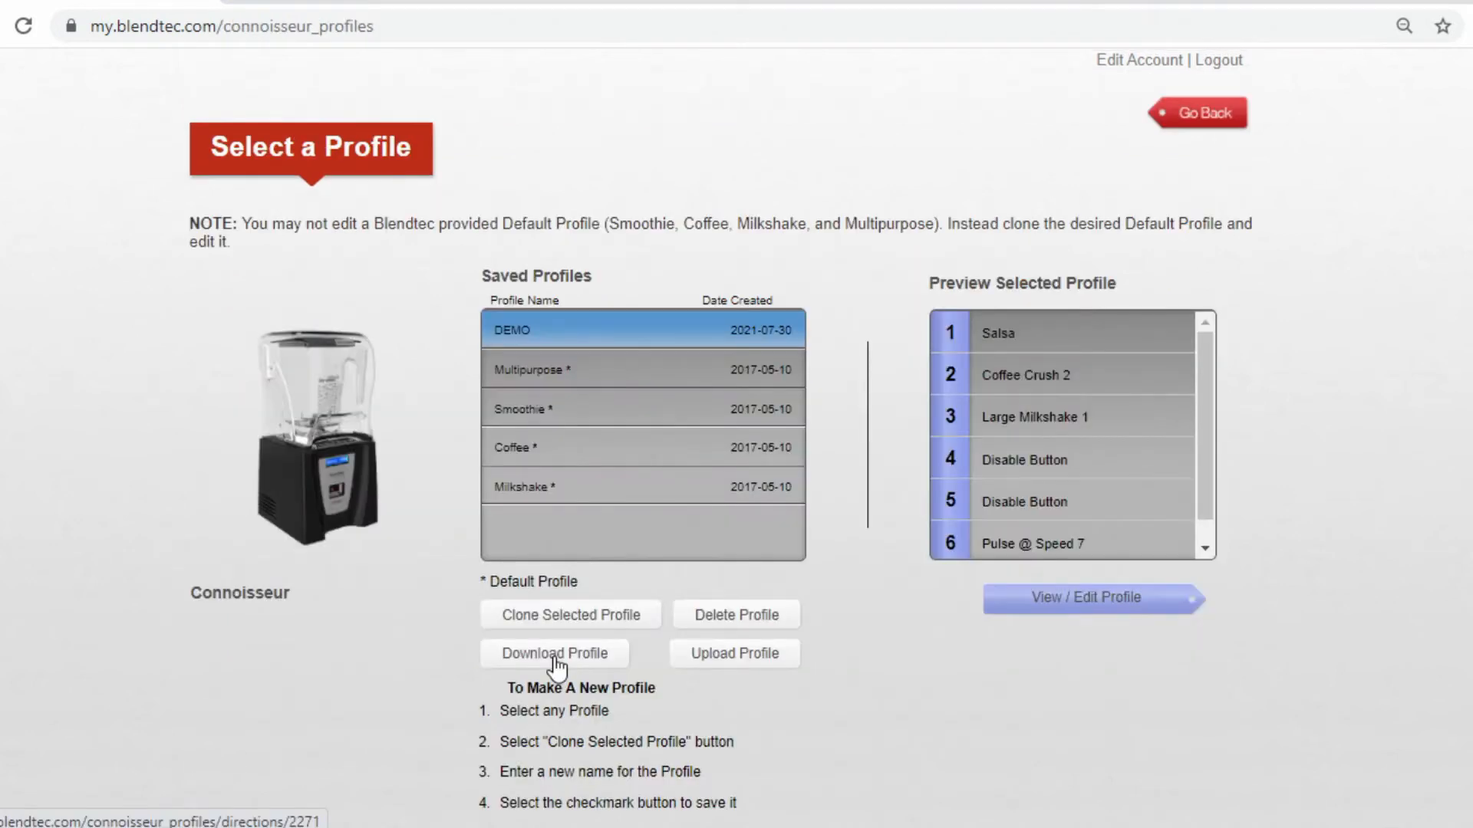
click(554, 656)
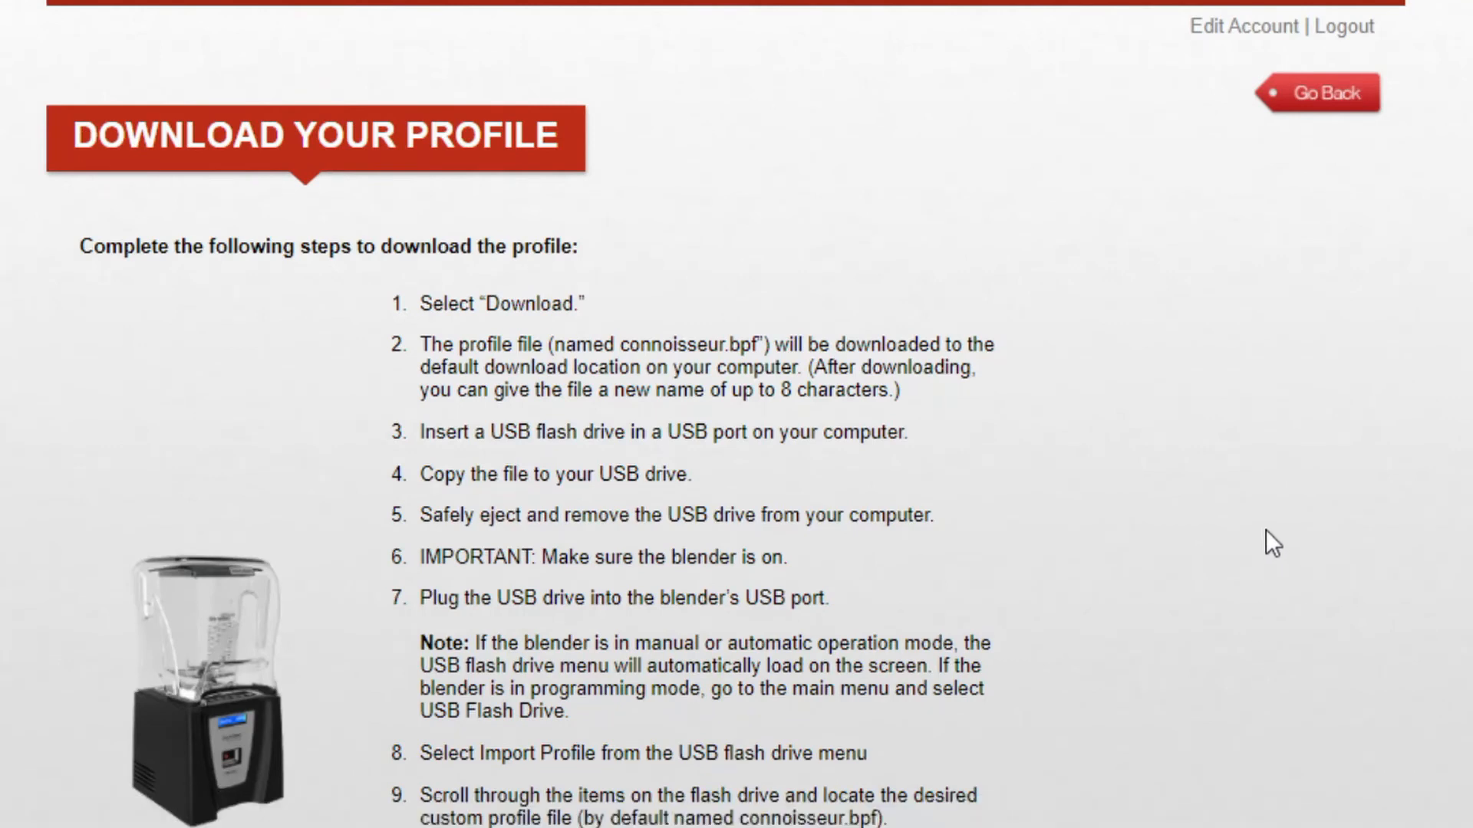
scroll(1254, 507, down, 2)
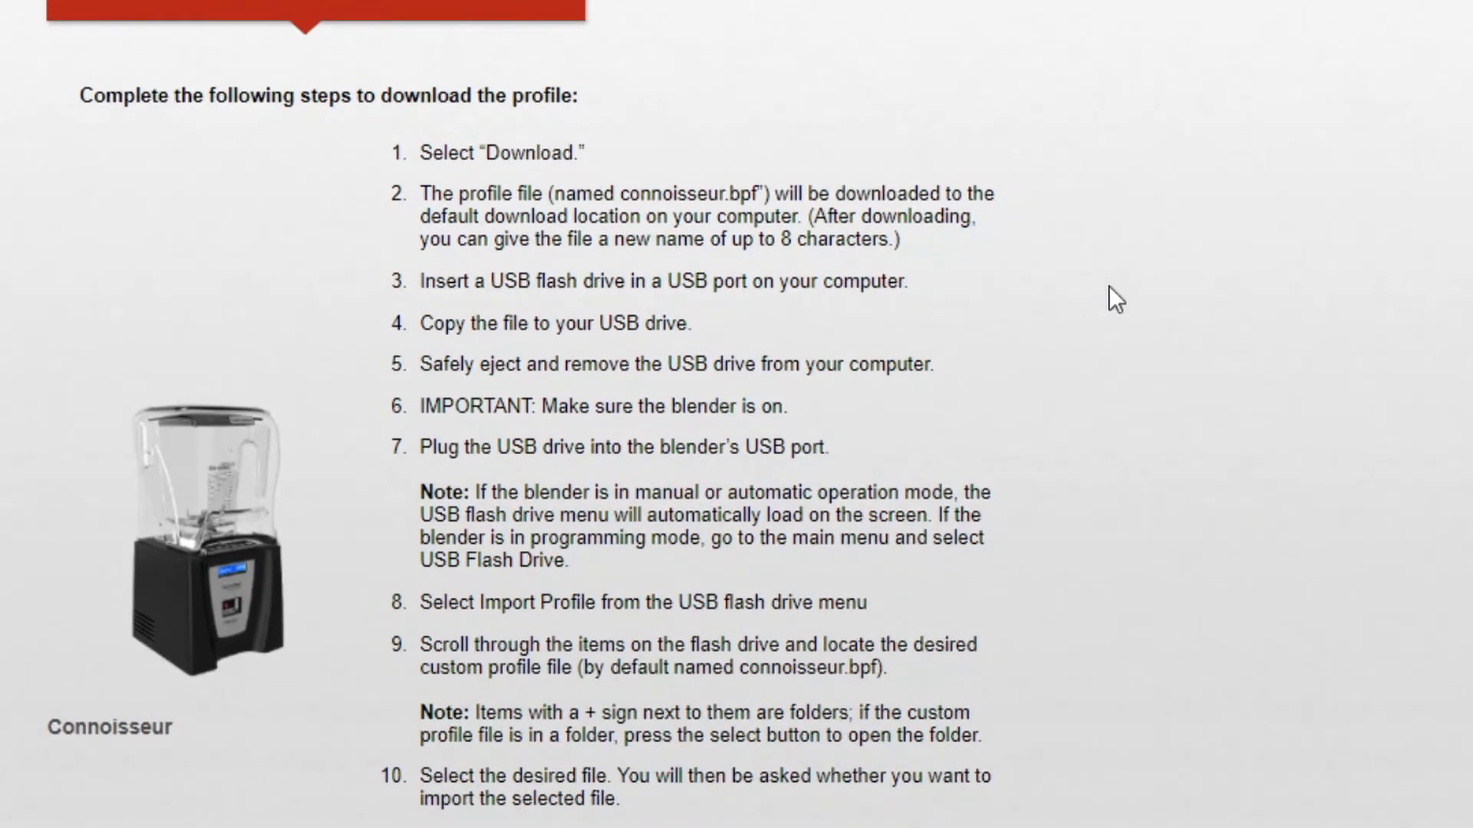
scroll(838, 418, down, 2)
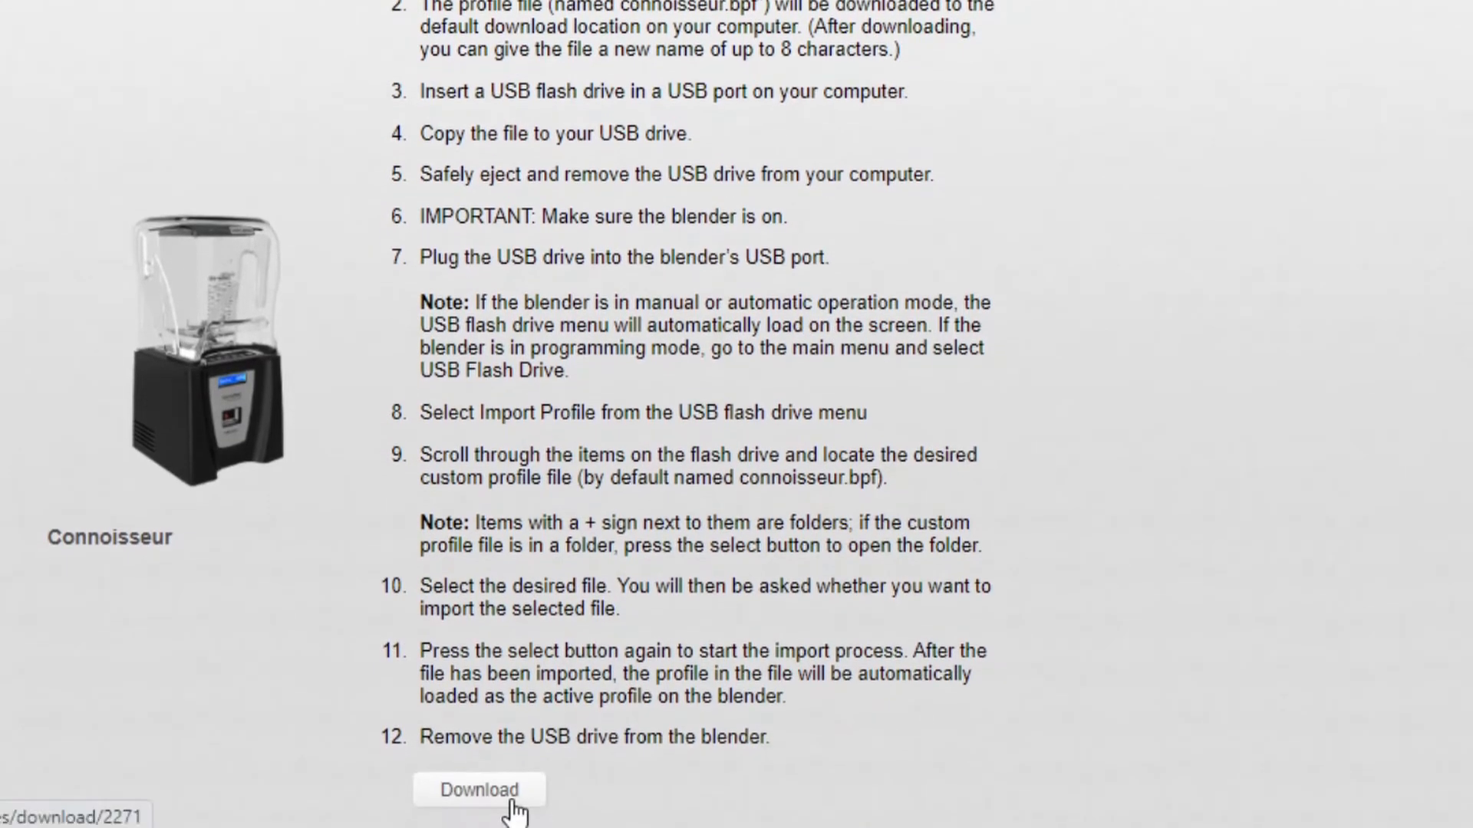
click(499, 798)
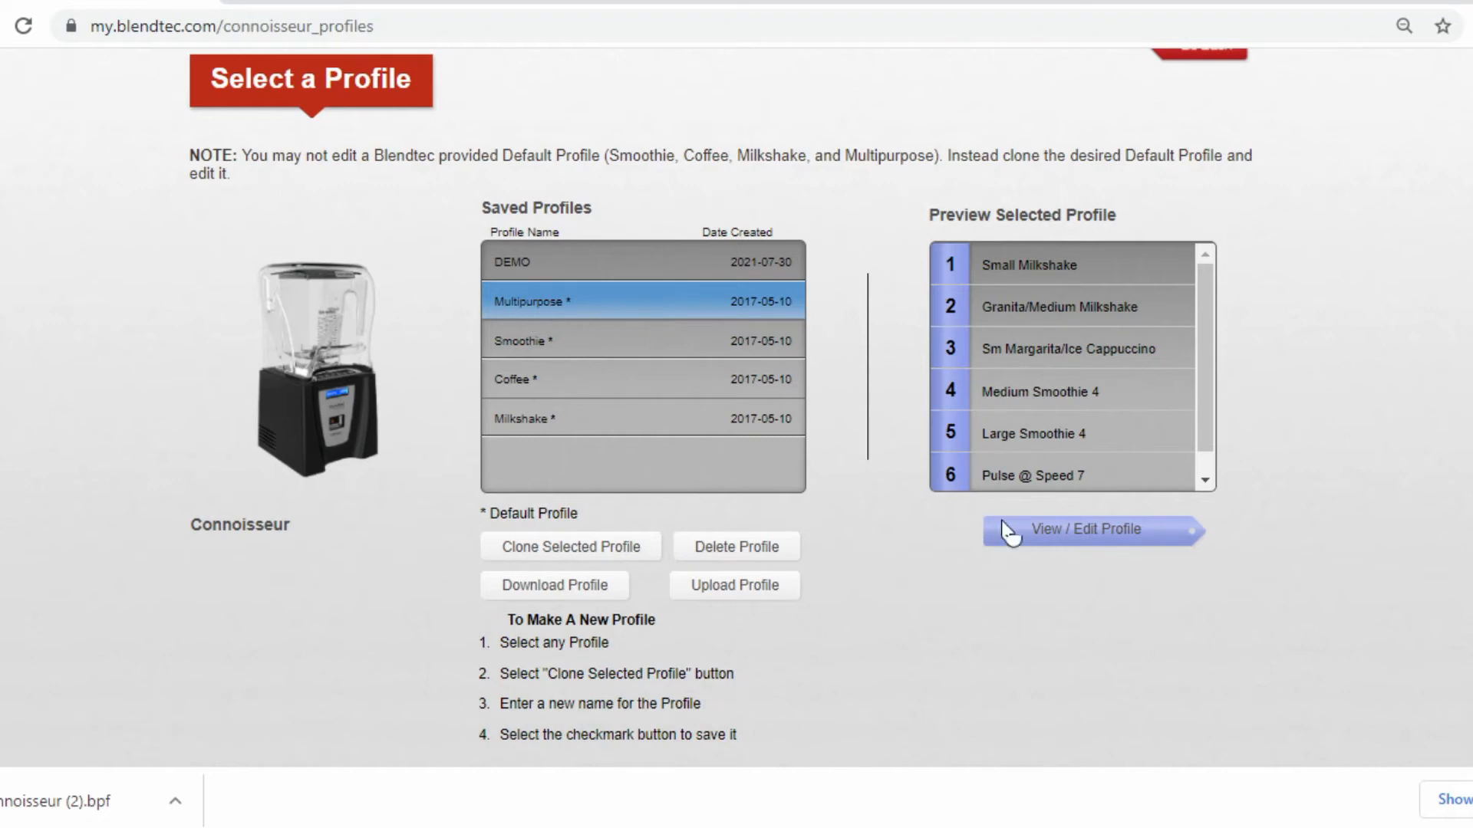
Edit the Multipurpose profile's button 4 cycle, shortening step 1 to about 8 seconds and step 3 until the whole cycle lasts 22 seconds
click(1058, 531)
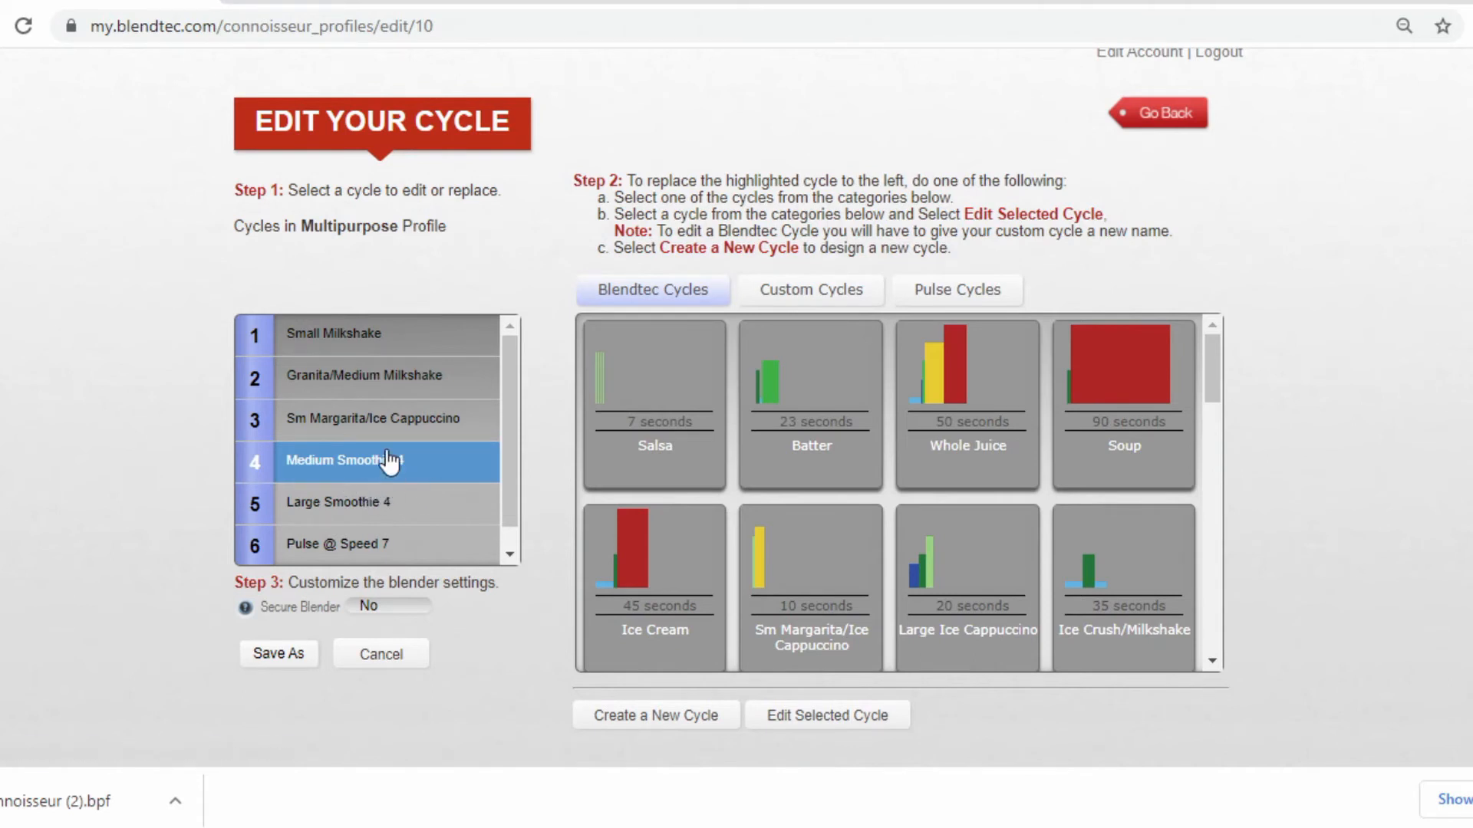
click(842, 729)
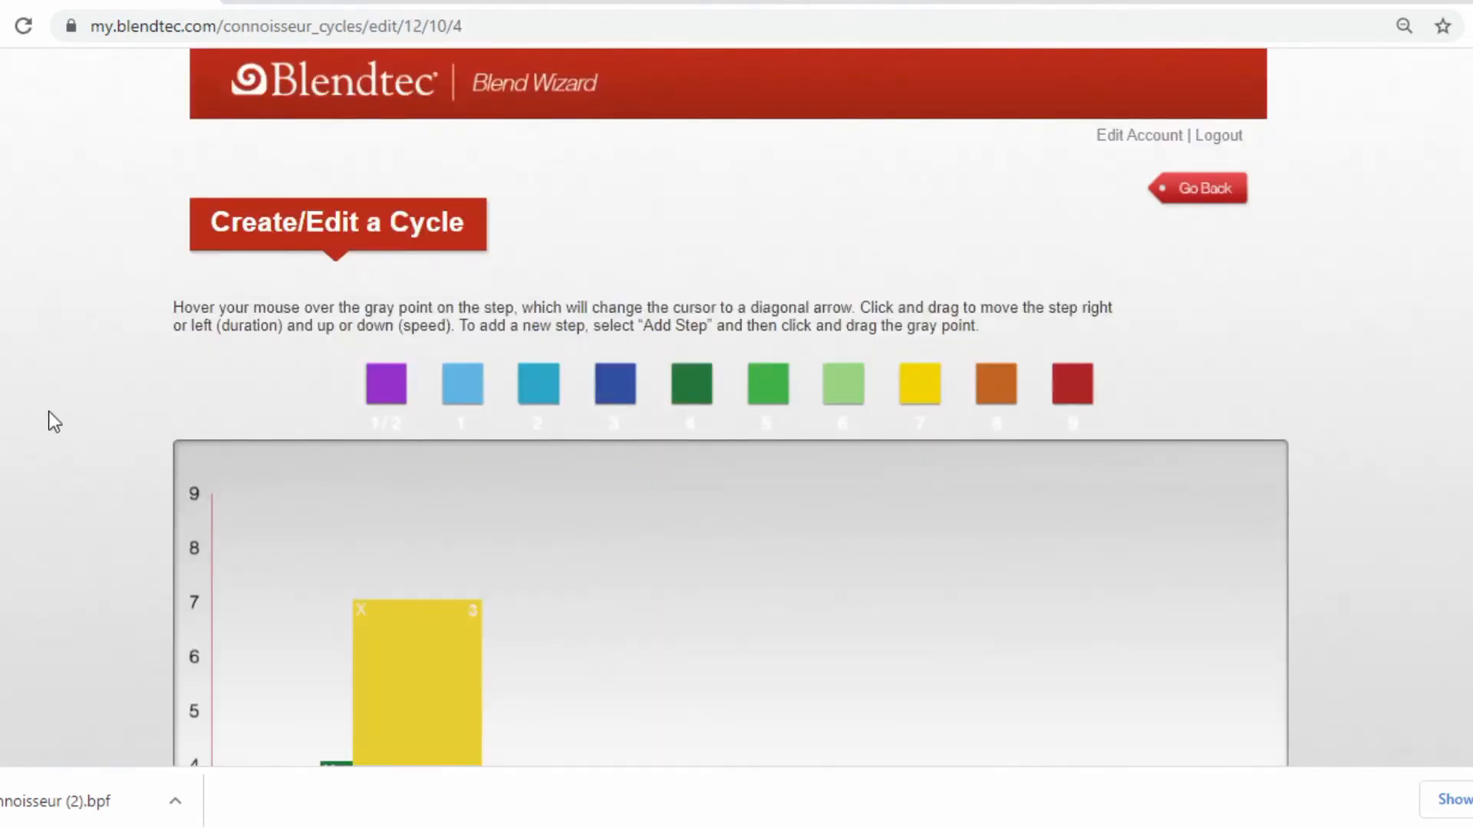
scroll(2, 332, down, 6)
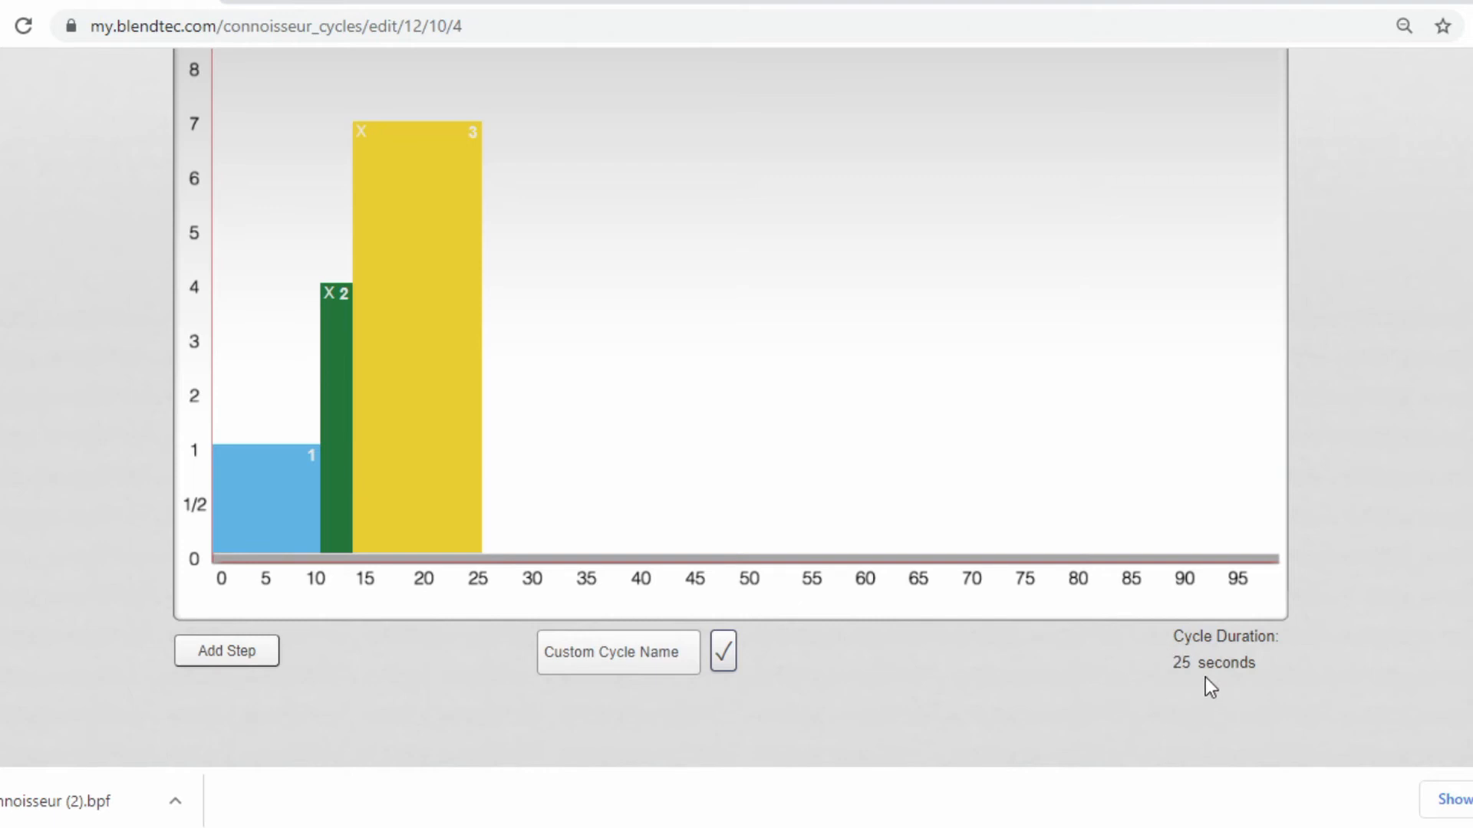
drag(315, 445, 293, 443)
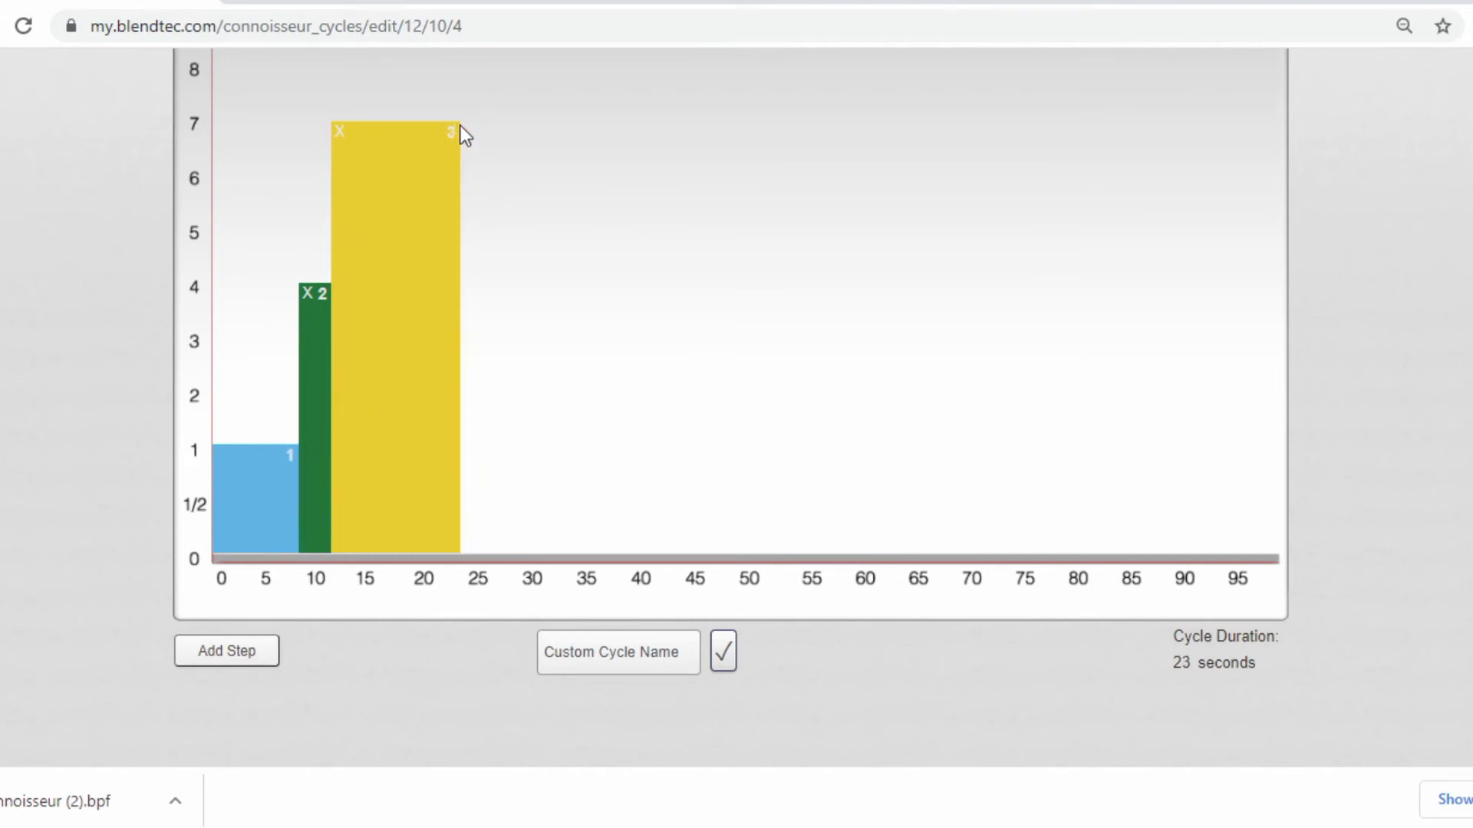
drag(453, 121, 443, 121)
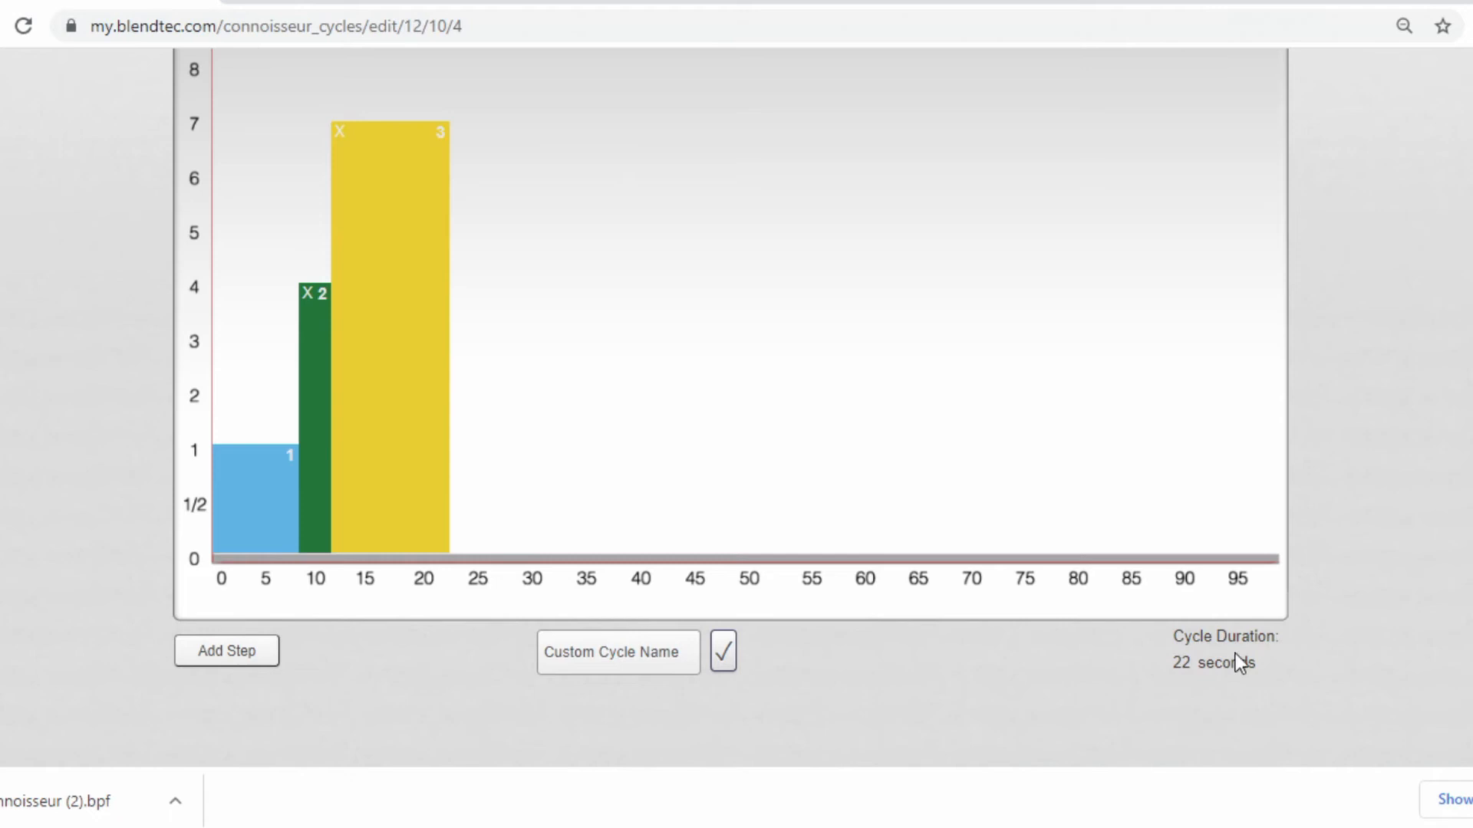
Name the custom cycle Medium drink 2 and save it to button 4 of the Multipurpose profile
click(668, 664)
text(Medium)
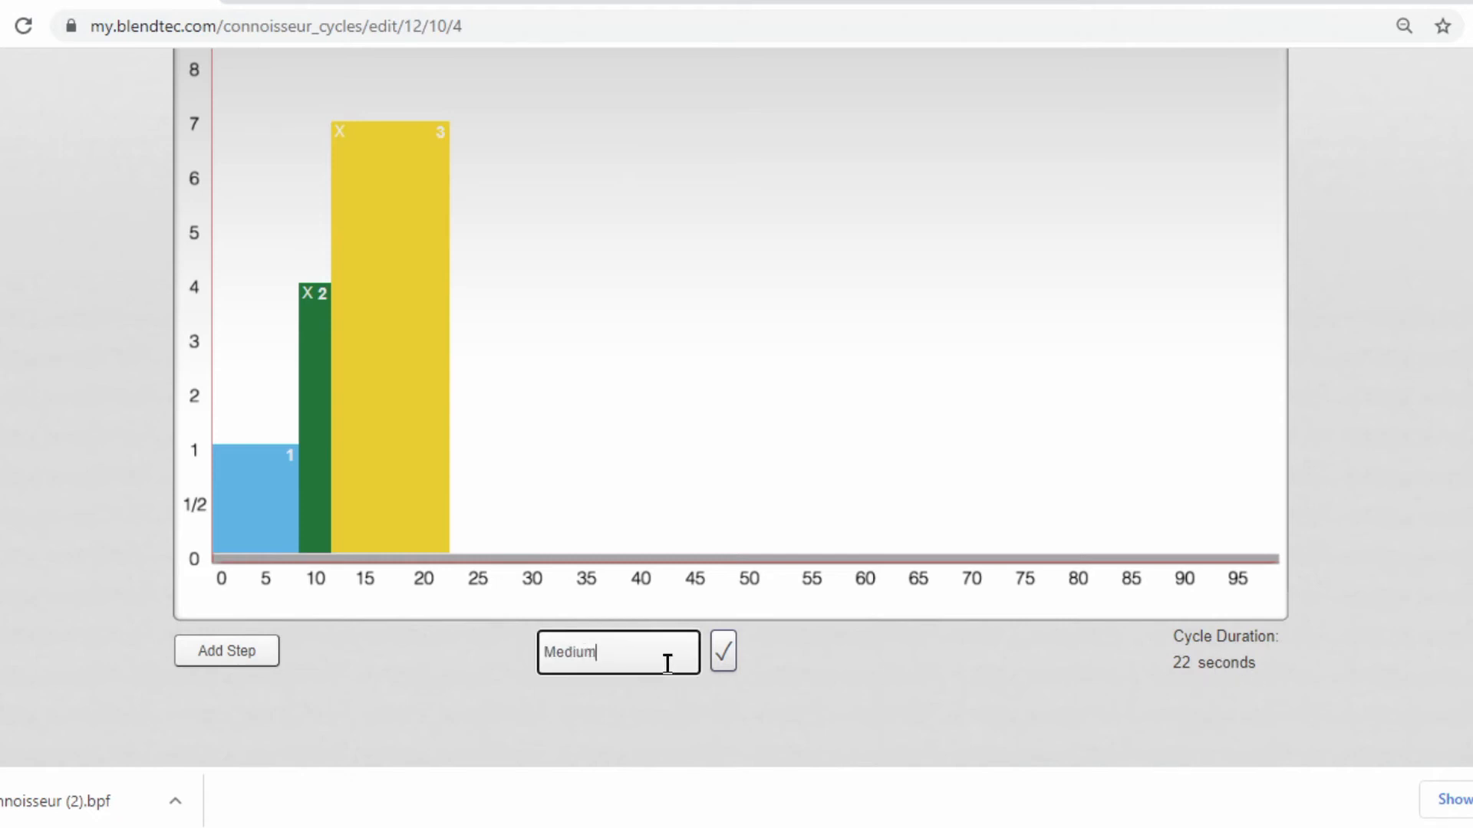
text( drink 2)
key(Return)
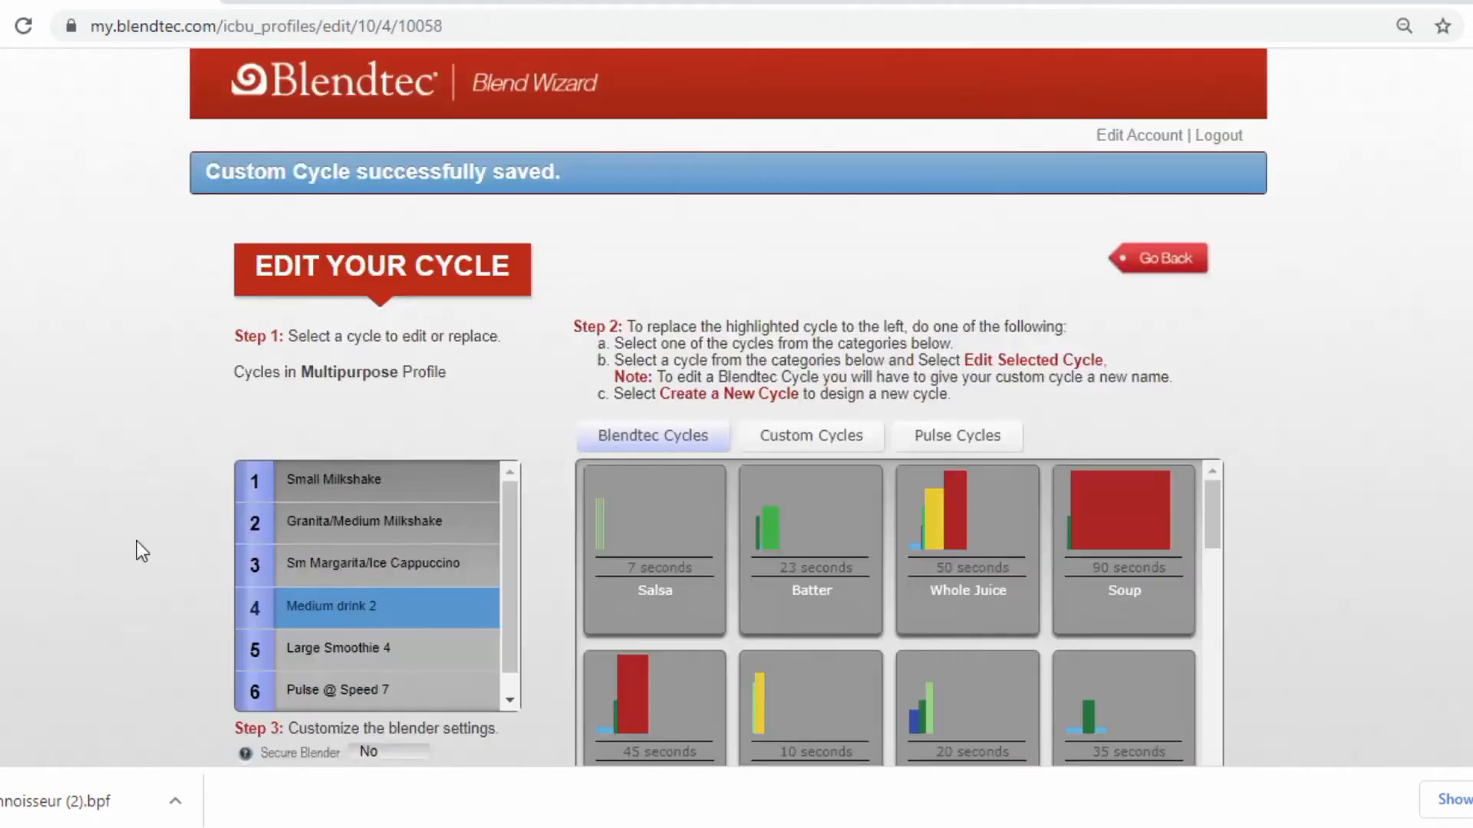